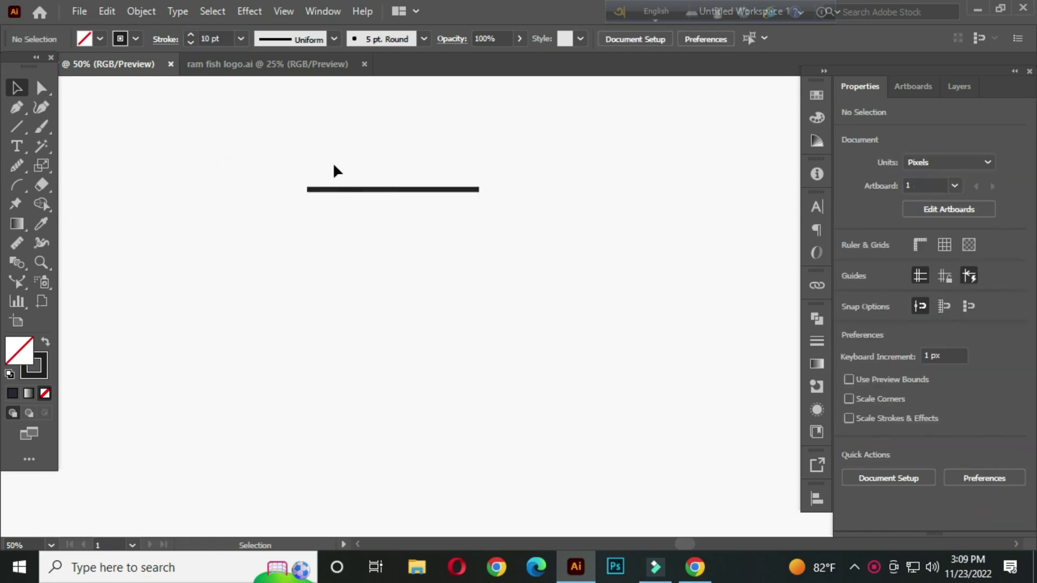
- Select the 10 pt black horizontal line near the top of the artboard
{"action": "left_click", "coordinate": [397, 189]}
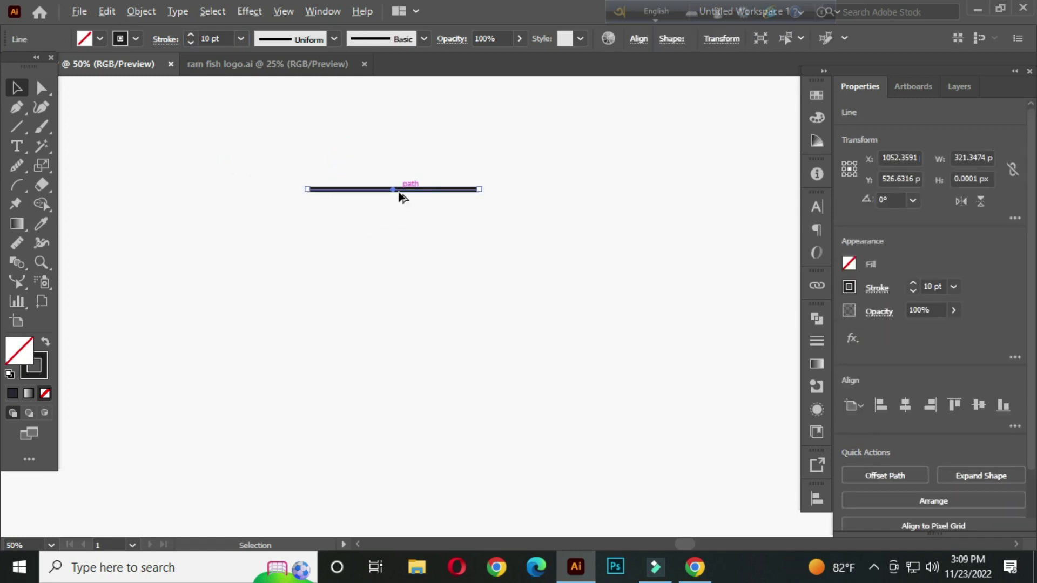
- Copy the line straight down below the original and give the copy an 8 pt stroke
{"action": "scroll", "coordinate": [398, 190], "scroll_direction": "up", "scroll_amount": 2}
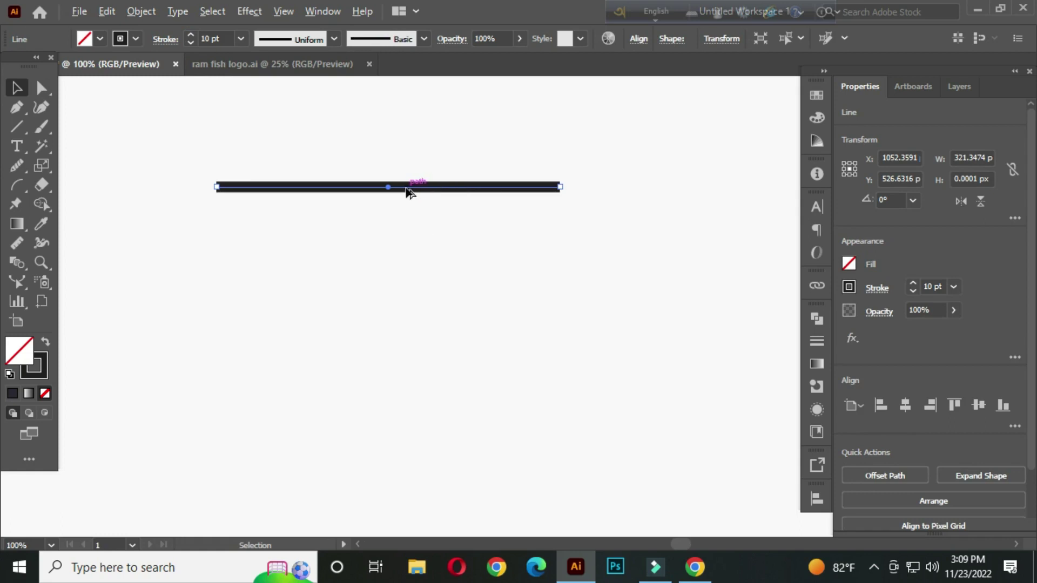
{"action": "left_click_drag", "start_coordinate": [409, 192], "coordinate": [412, 220]}
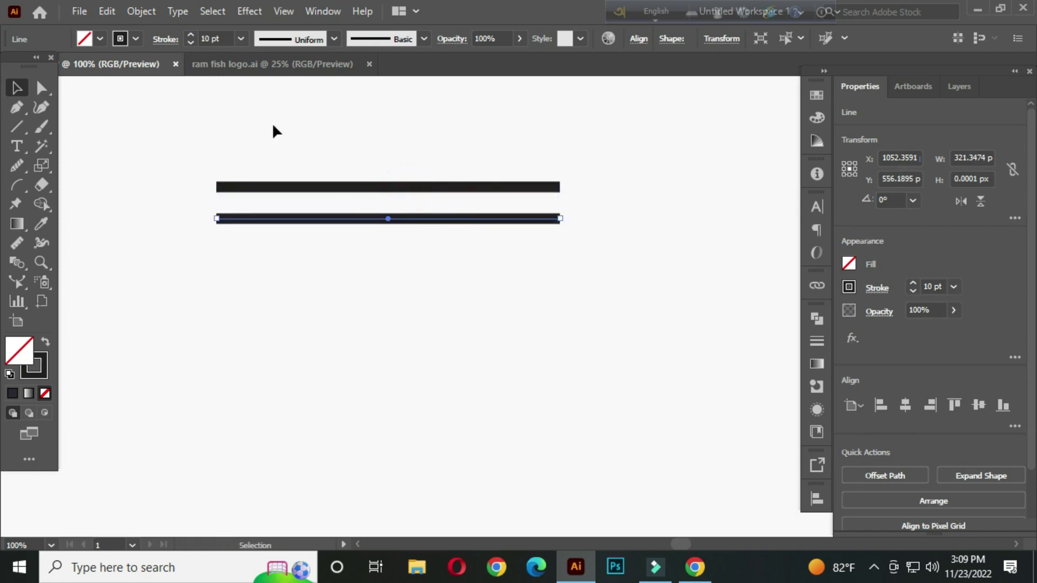
{"action": "double_click", "coordinate": [213, 39]}
{"action": "type", "text": "8"}
{"action": "key", "text": "Return"}
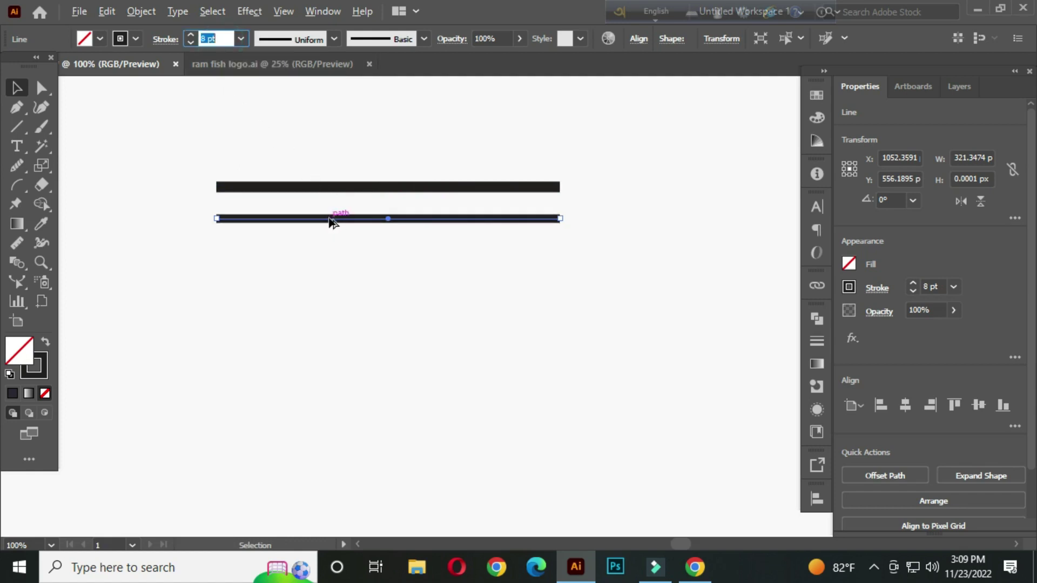
- Add a third evenly spaced 8 pt line lower down and recentre the view on the lines
{"action": "left_click_drag", "start_coordinate": [333, 223], "coordinate": [326, 246]}
{"action": "left_click", "coordinate": [421, 255]}
{"action": "scroll", "coordinate": [422, 254], "scroll_direction": "down", "scroll_amount": 1}
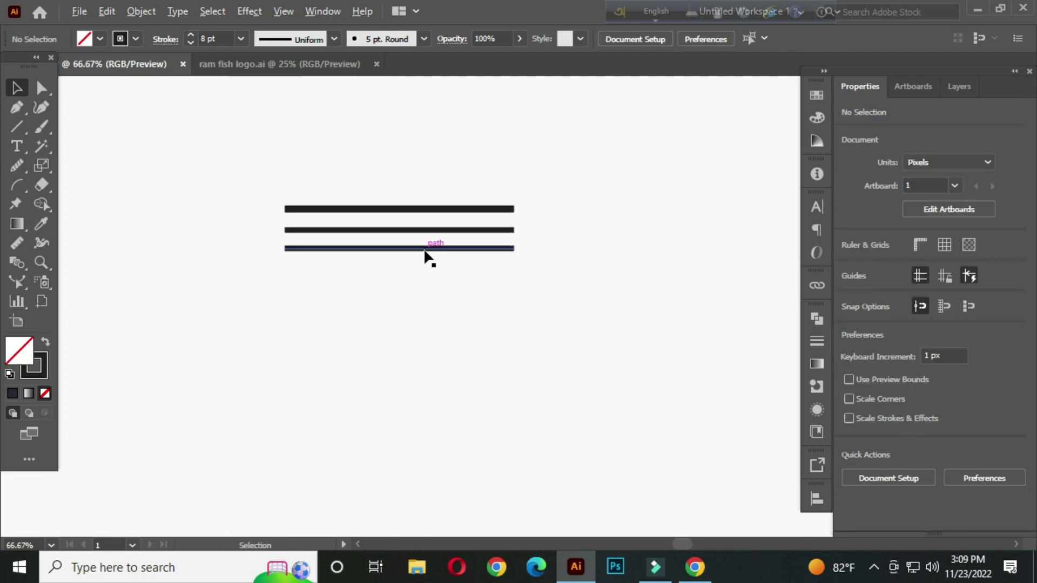
{"action": "left_click_drag", "start_coordinate": [435, 289], "coordinate": [435, 277]}
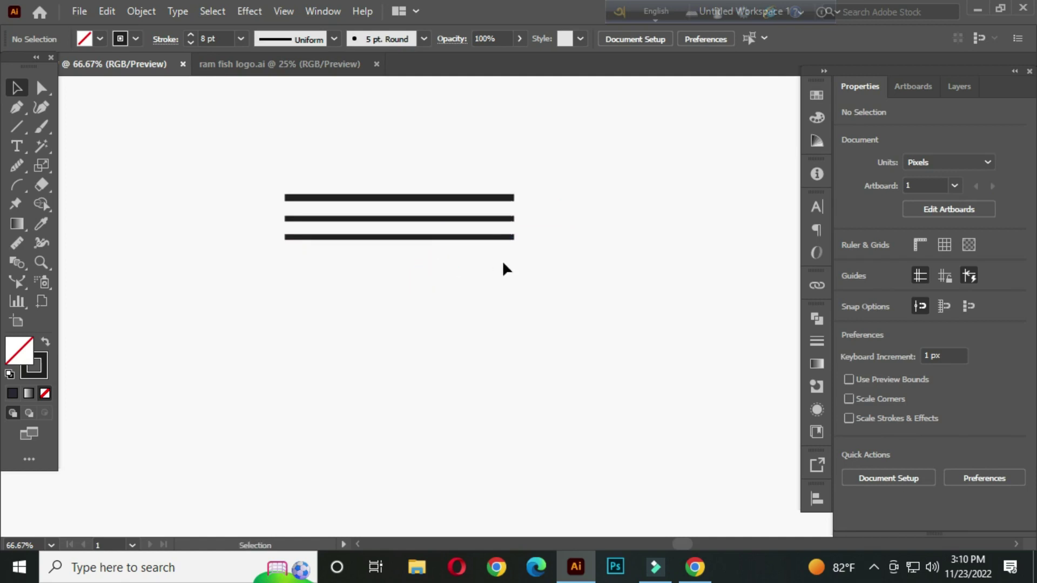
{"action": "left_click", "coordinate": [18, 128]}
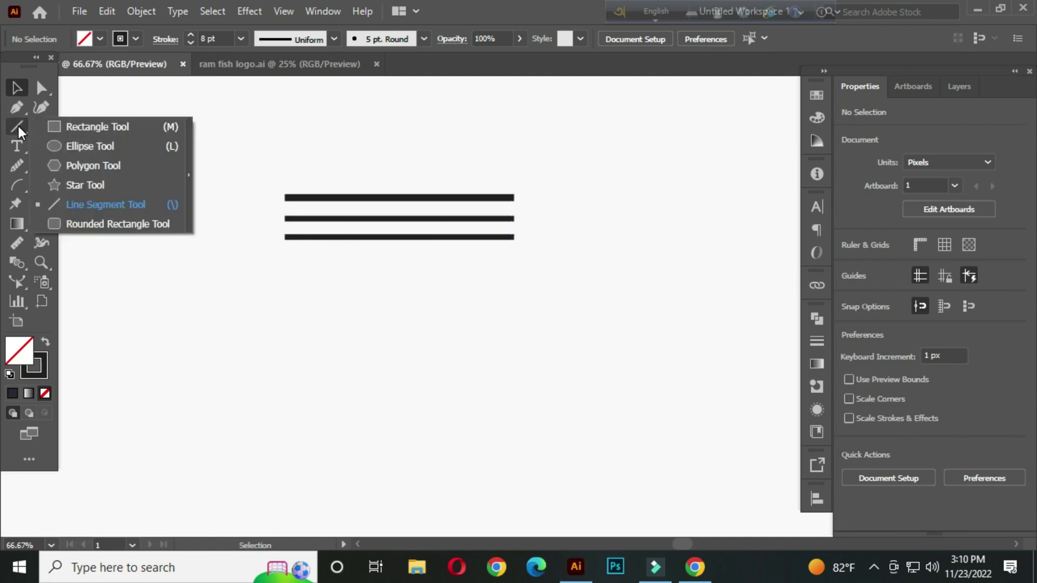
- Draw a 321 px outlined circle under the three lines, as wide as the lines
{"action": "left_click", "coordinate": [106, 146]}
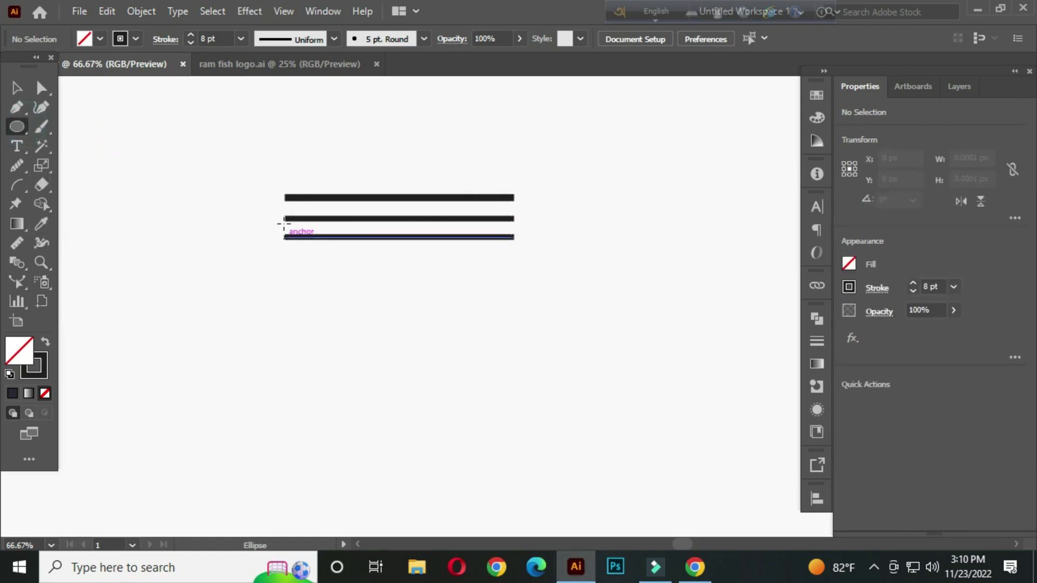
{"action": "left_click_drag", "start_coordinate": [284, 196], "coordinate": [513, 236]}
{"action": "left_click", "coordinate": [17, 88]}
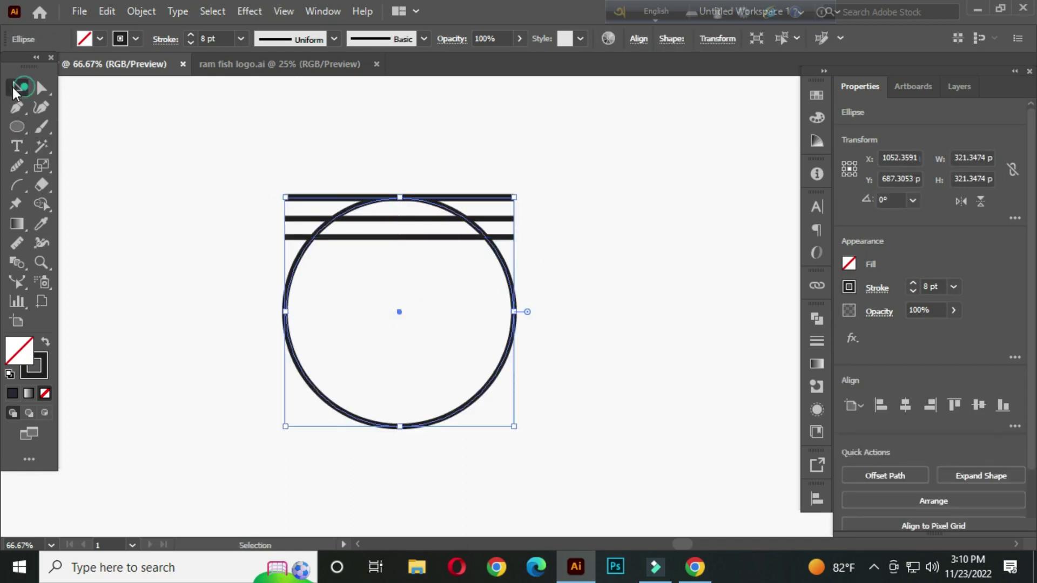
{"action": "left_click", "coordinate": [175, 264]}
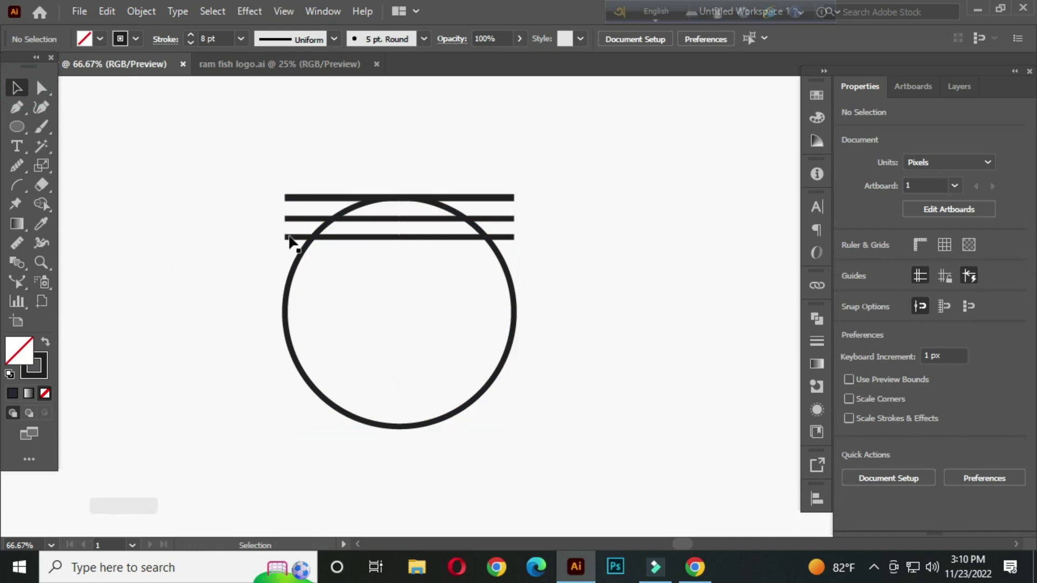
- Draw a 461.56 px horizontal line outward from the circle's centre
{"action": "left_click", "coordinate": [17, 127]}
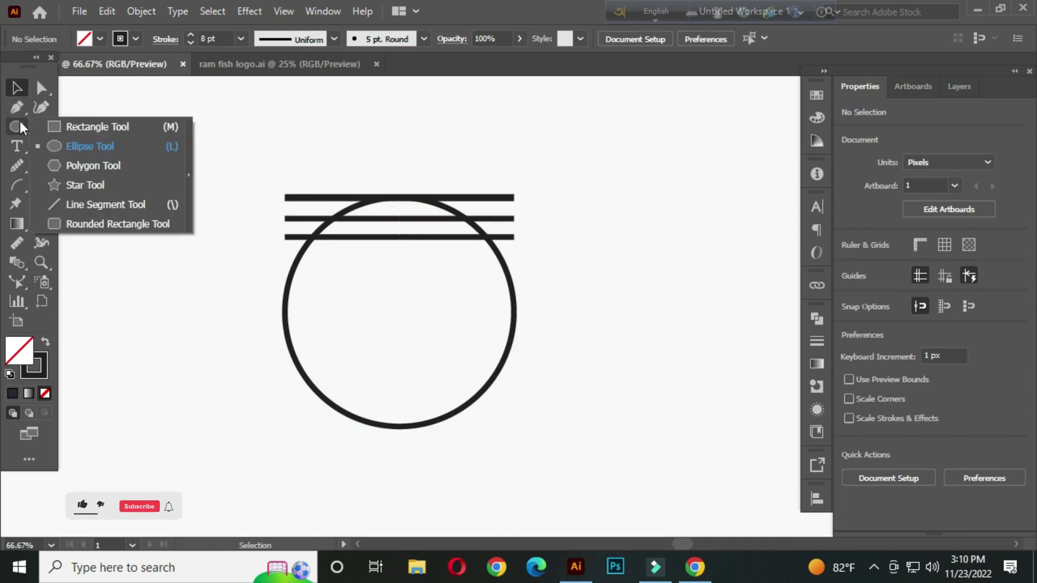
{"action": "left_click", "coordinate": [108, 205]}
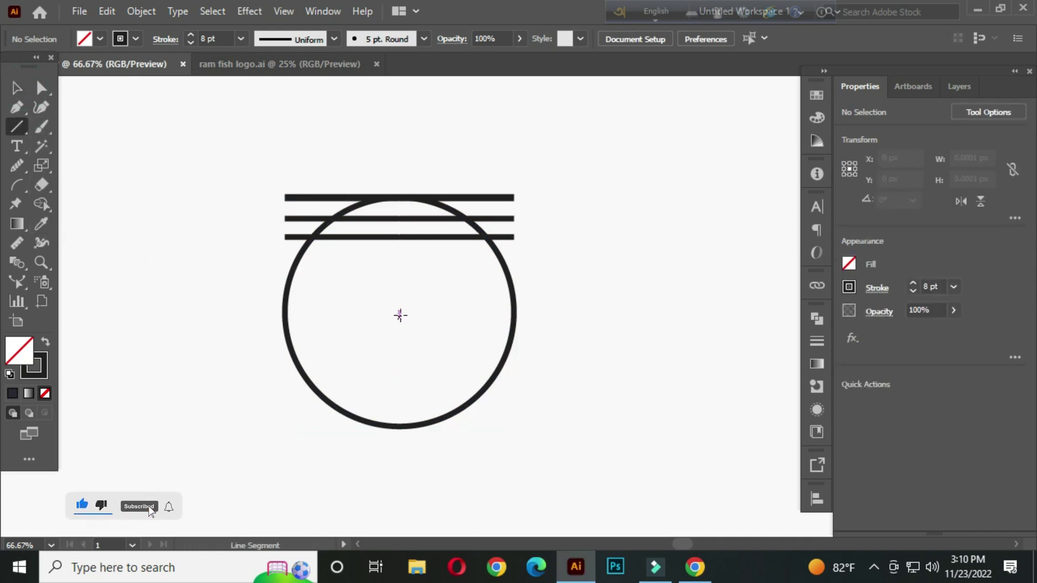
{"action": "left_click_drag", "start_coordinate": [399, 311], "coordinate": [563, 311]}
- Move the 461.56 px line about 41 px down, then select it together with the circle
{"action": "left_click", "coordinate": [22, 89]}
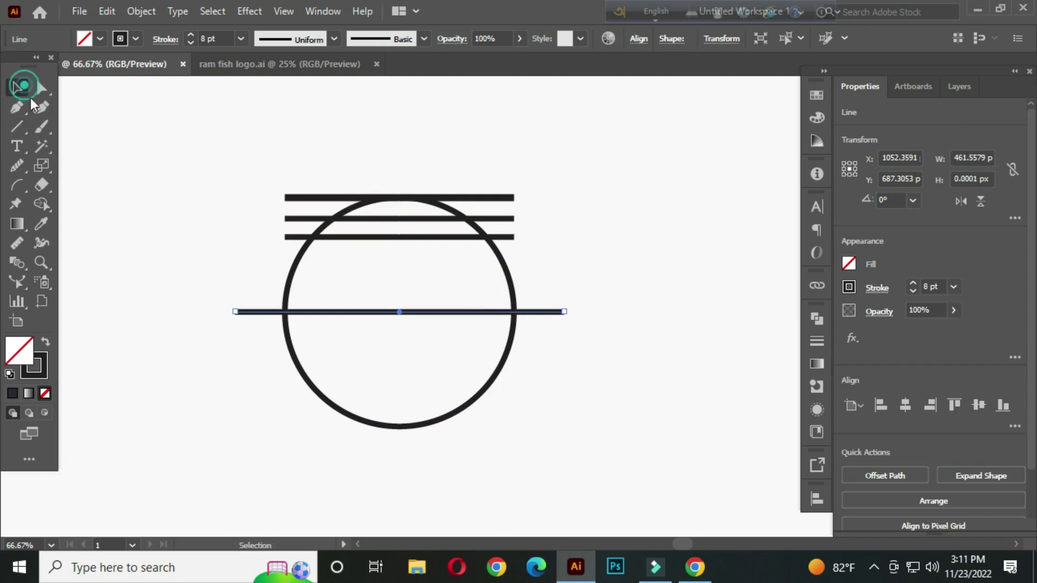
{"action": "left_click", "coordinate": [151, 223]}
{"action": "scroll", "coordinate": [397, 340], "scroll_direction": "up", "scroll_amount": 1}
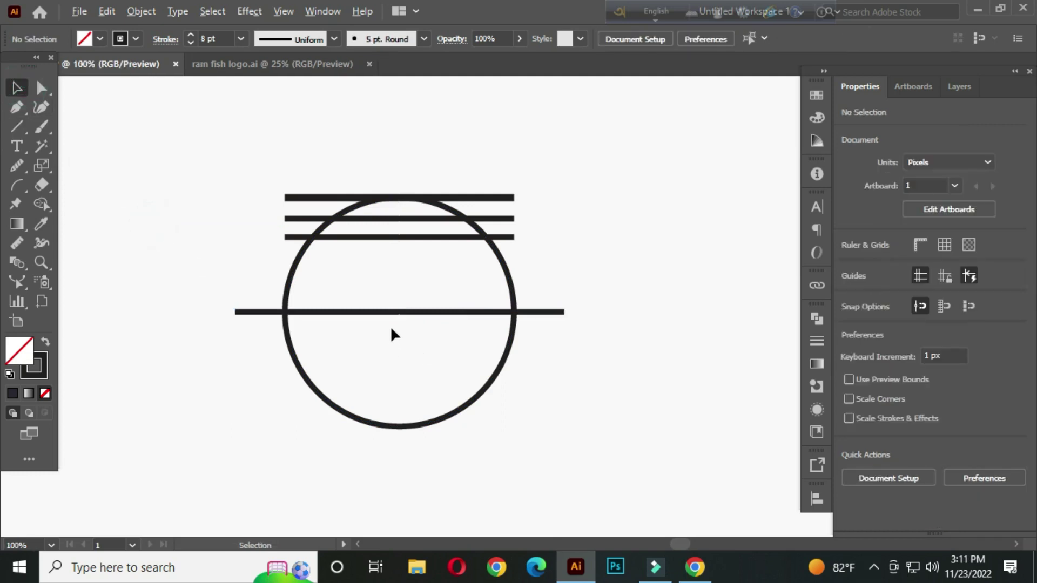
{"action": "left_click", "coordinate": [406, 296]}
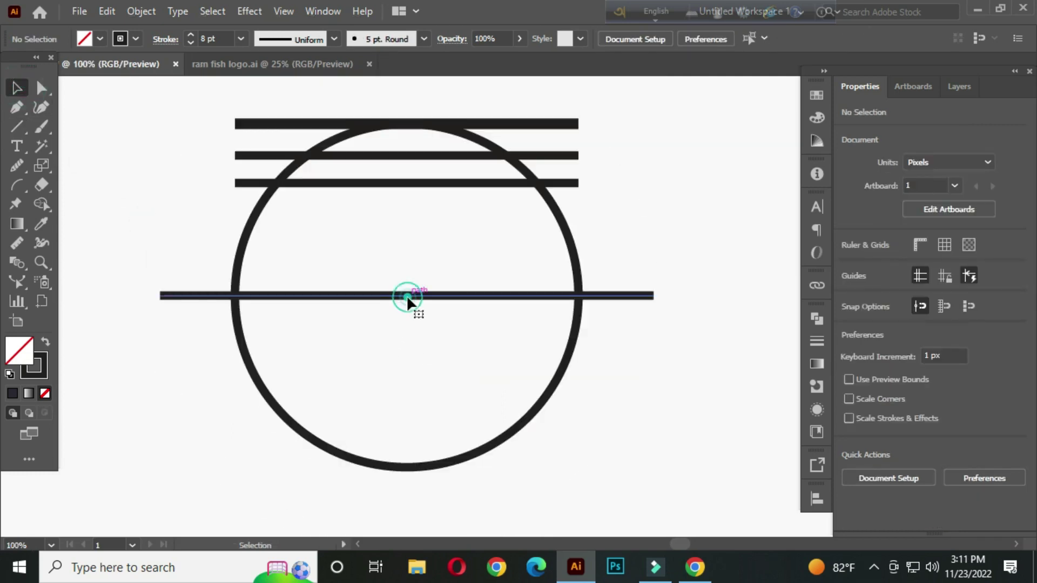
{"action": "left_click_drag", "start_coordinate": [415, 302], "coordinate": [416, 340]}
{"action": "left_click", "coordinate": [616, 269]}
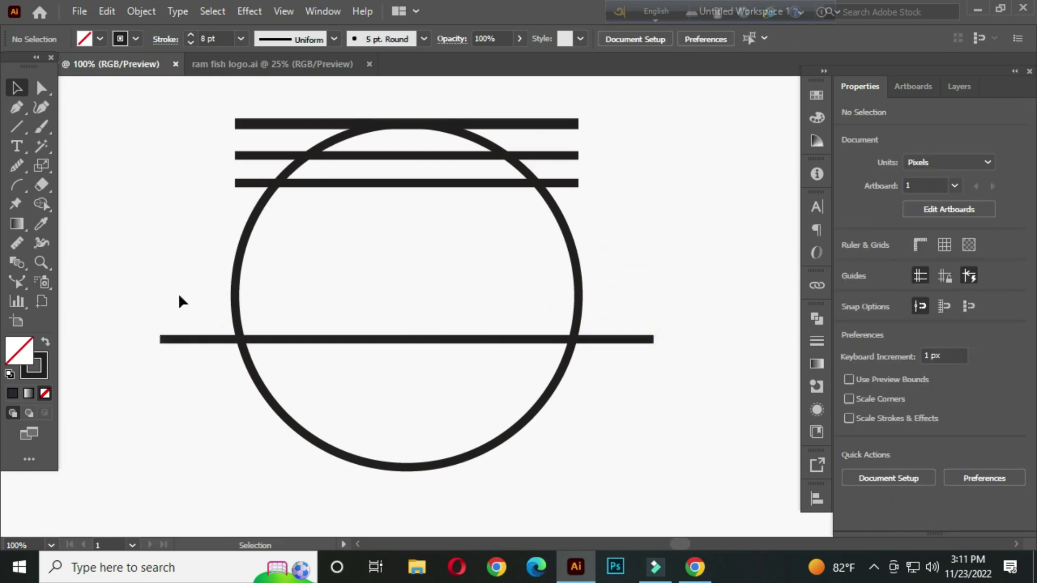
{"action": "left_click_drag", "start_coordinate": [292, 363], "coordinate": [303, 370]}
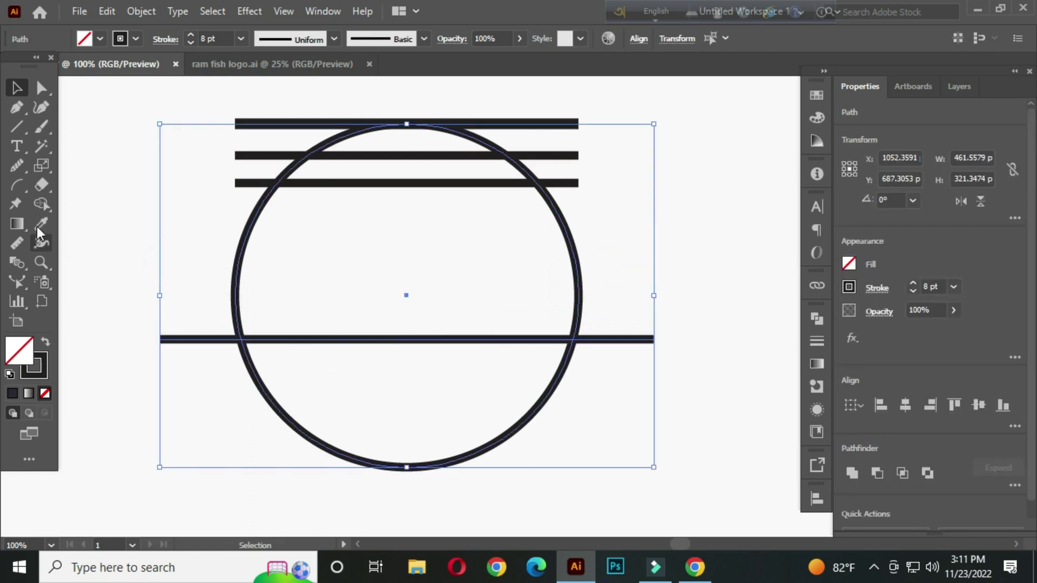
- Remove the circle's top half and both line overhangs with the Shape Builder
{"action": "left_click", "coordinate": [34, 202]}
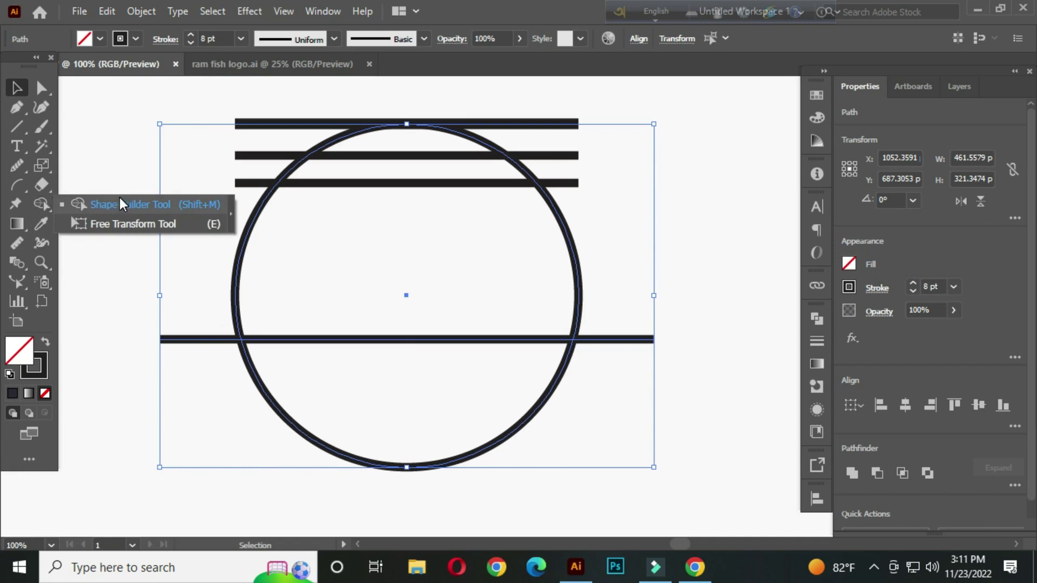
{"action": "left_click", "coordinate": [120, 198]}
{"action": "left_click", "coordinate": [240, 253]}
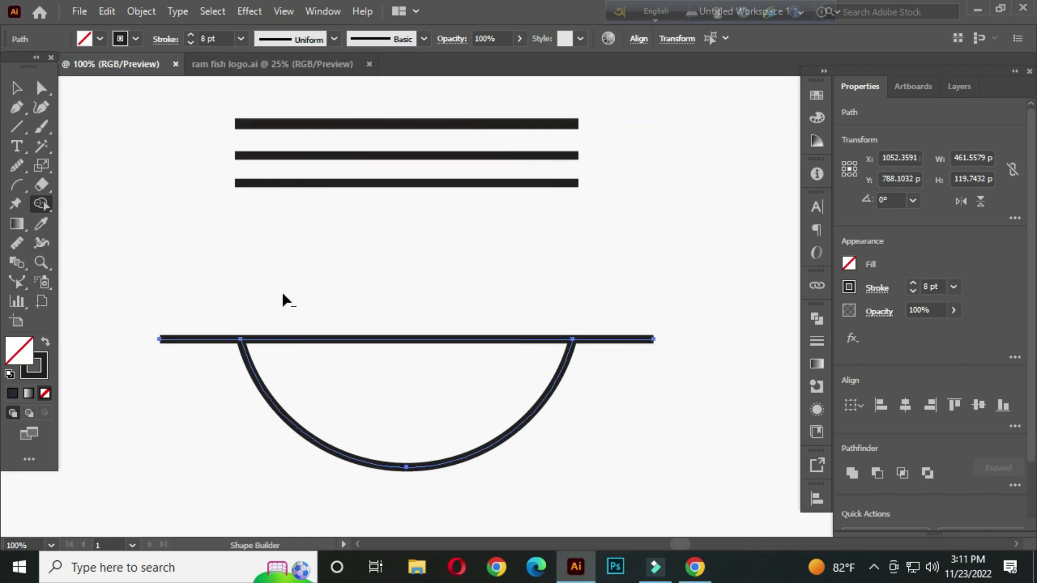
{"action": "left_click", "coordinate": [209, 340], "text": "alt"}
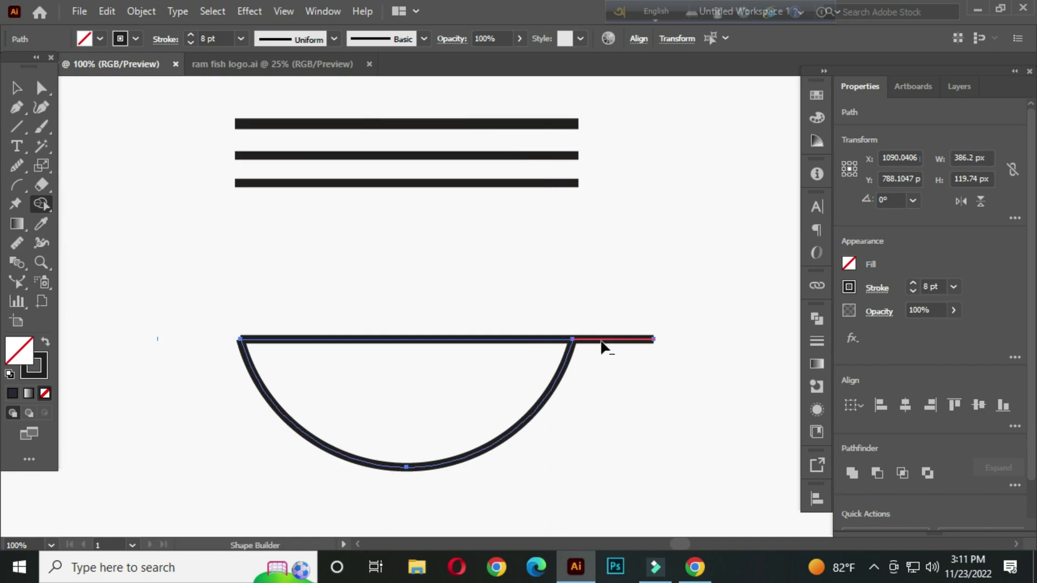
{"action": "left_click", "coordinate": [600, 340], "text": "alt"}
{"action": "left_click", "coordinate": [16, 87]}
{"action": "left_click", "coordinate": [130, 191]}
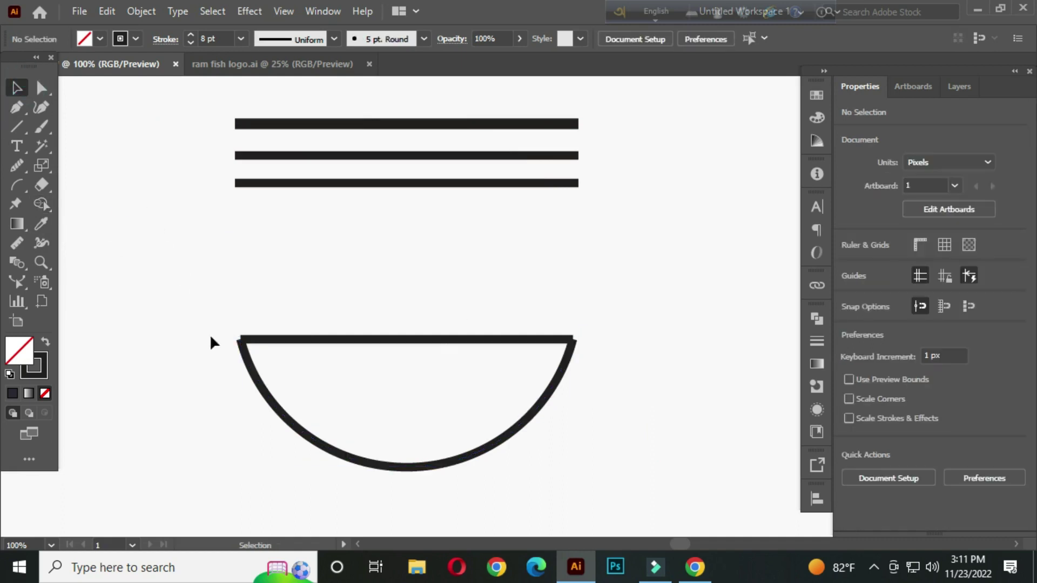
- Join the arc and its top edge into one path and move the bowl up under the lines
{"action": "left_click_drag", "start_coordinate": [196, 296], "coordinate": [288, 373]}
{"action": "right_click", "coordinate": [259, 344]}
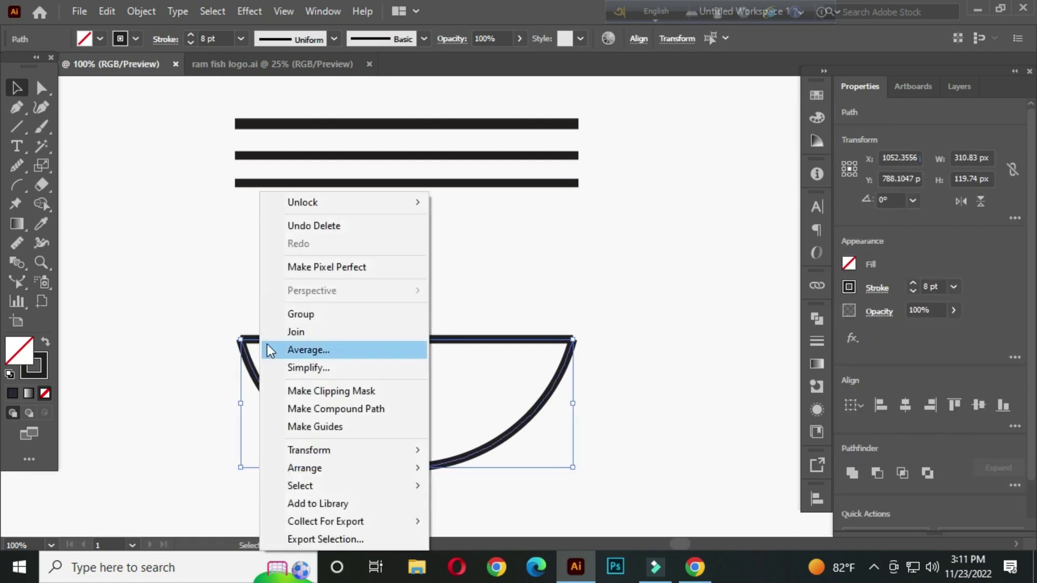
{"action": "left_click", "coordinate": [322, 331]}
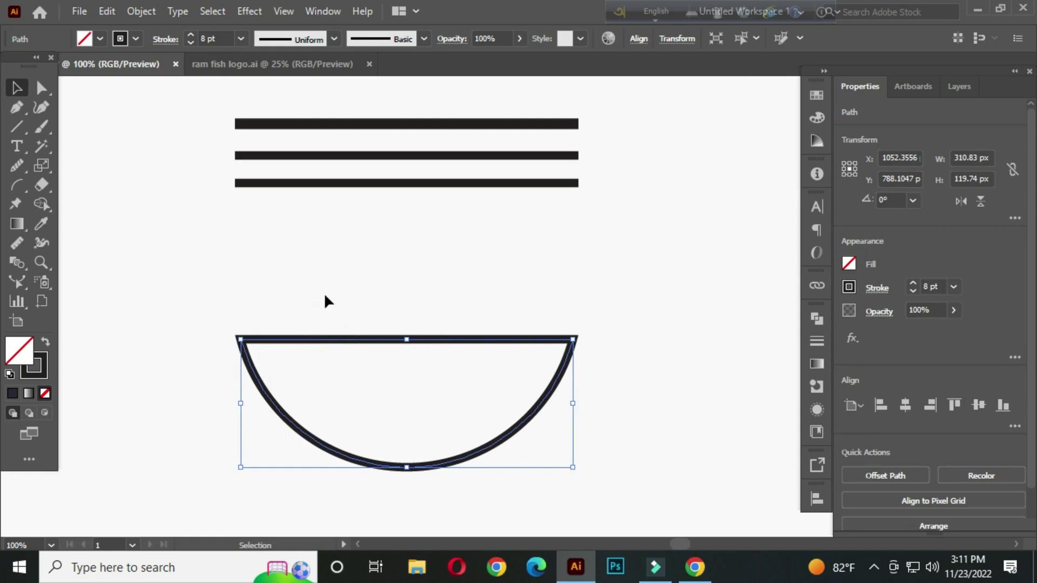
{"action": "left_click", "coordinate": [326, 285]}
{"action": "left_click_drag", "start_coordinate": [394, 341], "coordinate": [381, 210]}
- Draw a small 125.82 px outlined circle above the three lines
{"action": "left_click", "coordinate": [619, 178]}
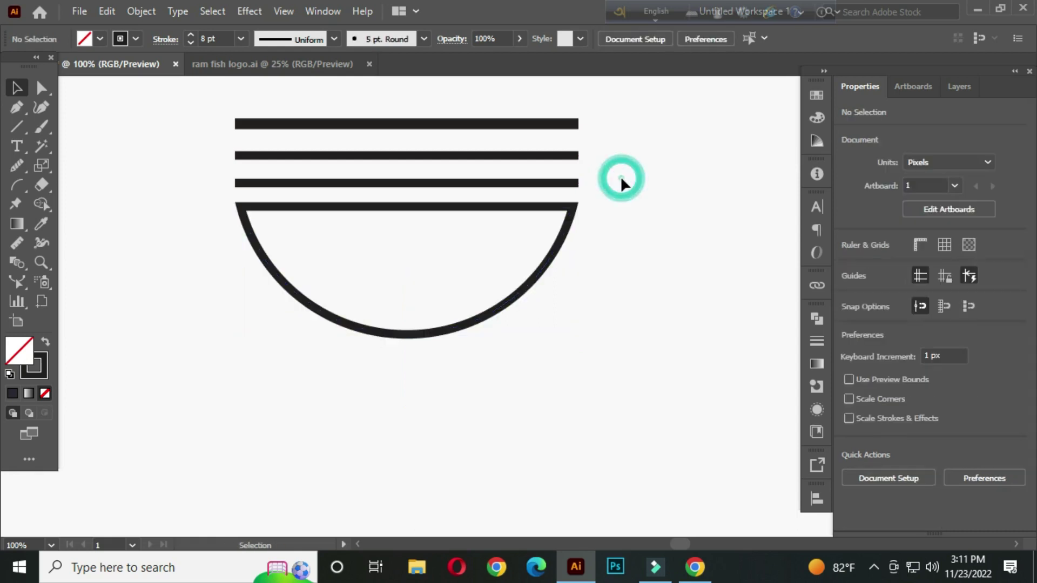
{"action": "scroll", "coordinate": [423, 222], "scroll_direction": "down", "scroll_amount": 1}
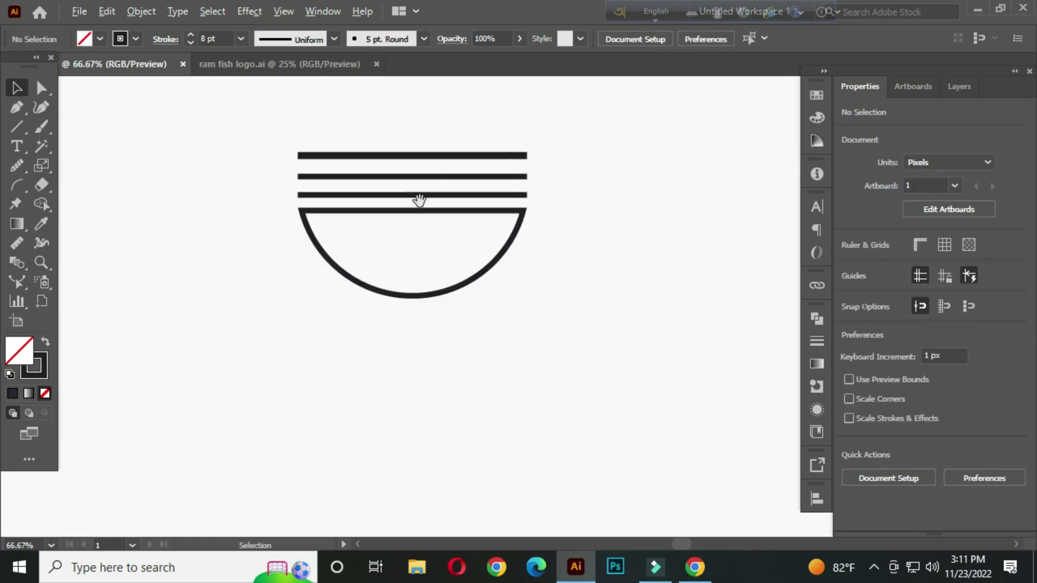
{"action": "scroll", "coordinate": [419, 223], "scroll_direction": "up", "scroll_amount": 1}
{"action": "right_click", "coordinate": [25, 131]}
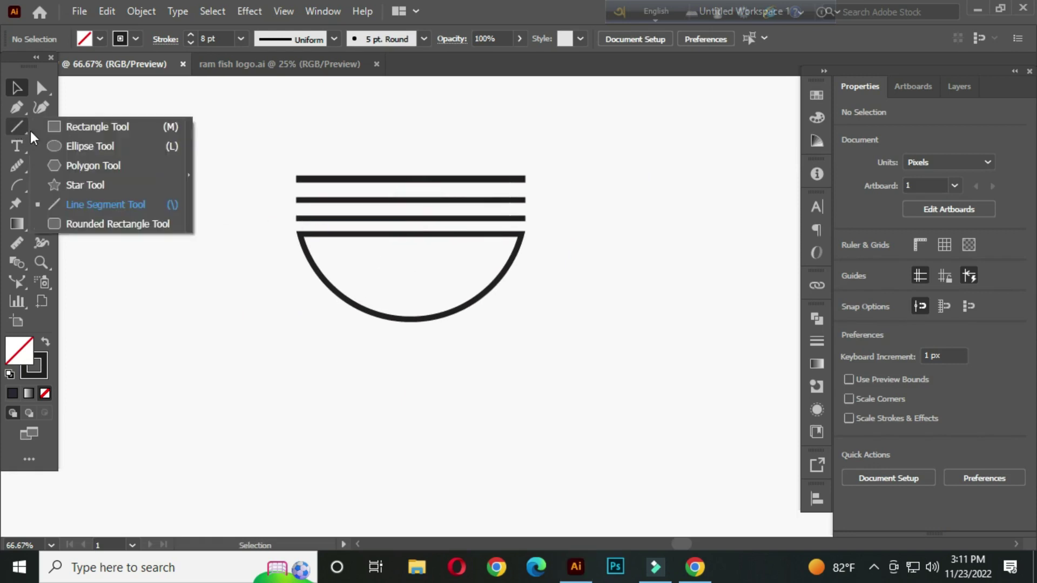
{"action": "left_click", "coordinate": [95, 147]}
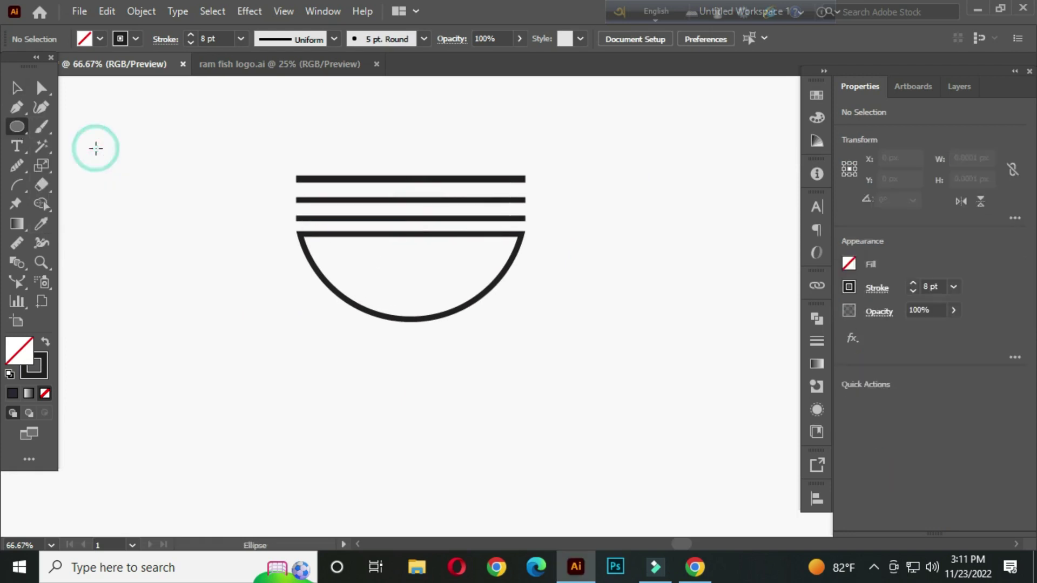
{"action": "key", "text": "ctrl+plus"}
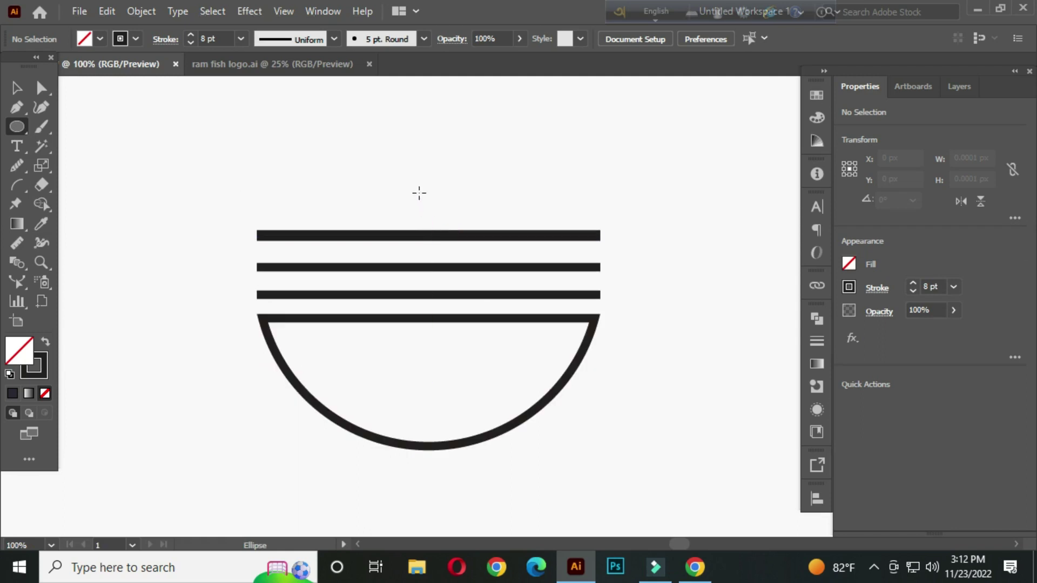
{"action": "left_click_drag", "start_coordinate": [429, 190], "coordinate": [496, 247]}
- Move the circle about 40 px down so its bottom rests on the third line
{"action": "left_click", "coordinate": [16, 88]}
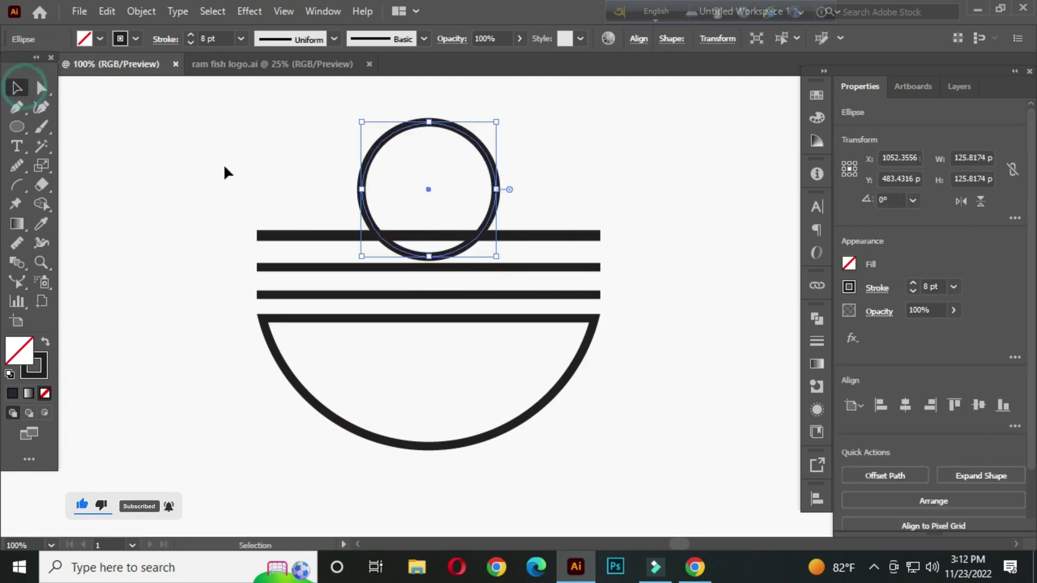
{"action": "left_click", "coordinate": [255, 171]}
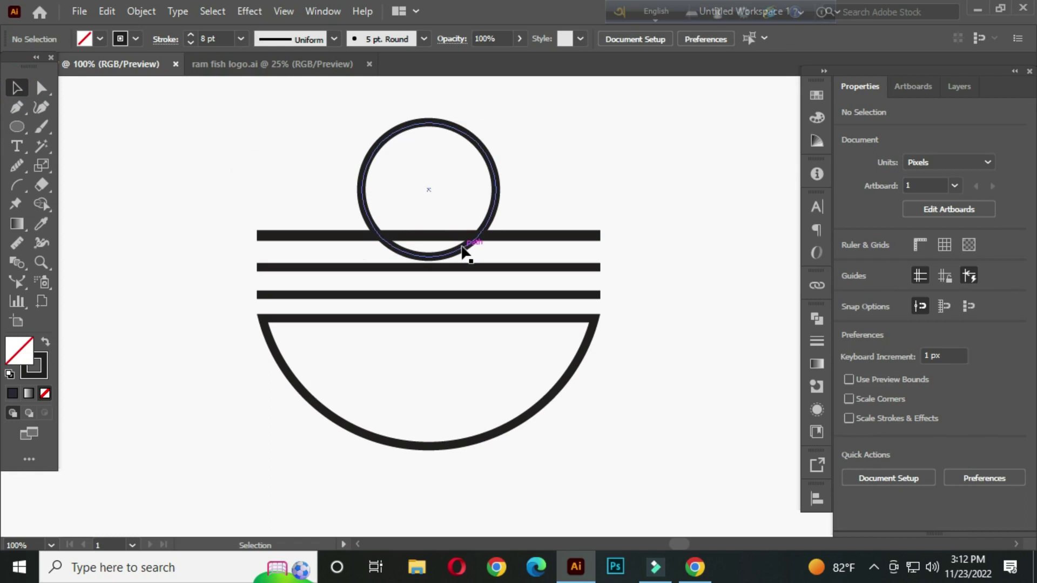
{"action": "left_click_drag", "start_coordinate": [460, 243], "coordinate": [466, 296]}
{"action": "left_click", "coordinate": [537, 139]}
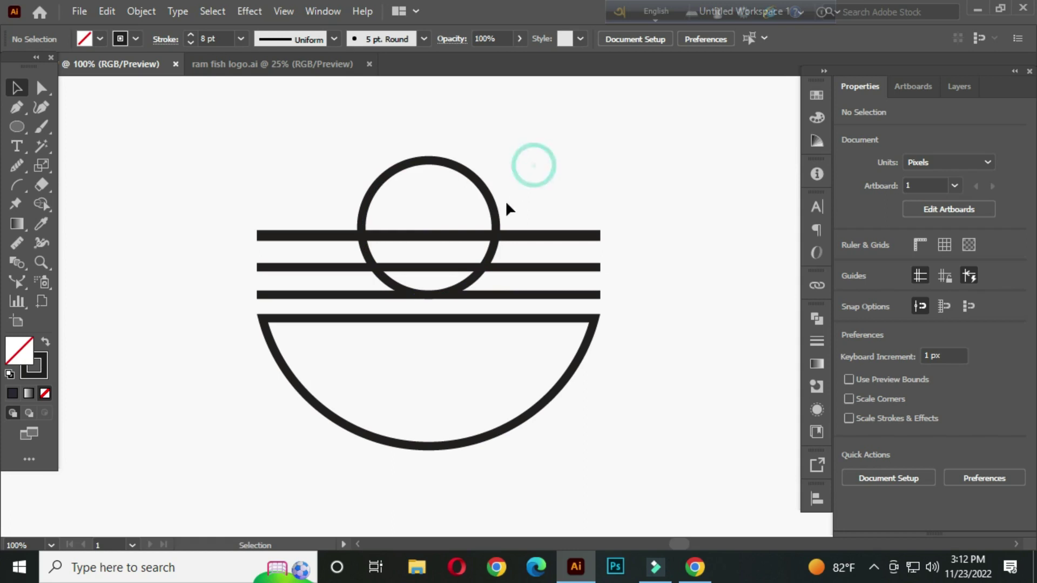
- Duplicate the circle and offset the copy slightly left and down inside the ring
{"action": "scroll", "coordinate": [462, 186], "scroll_direction": "up", "scroll_amount": 1}
{"action": "left_click", "coordinate": [416, 148]}
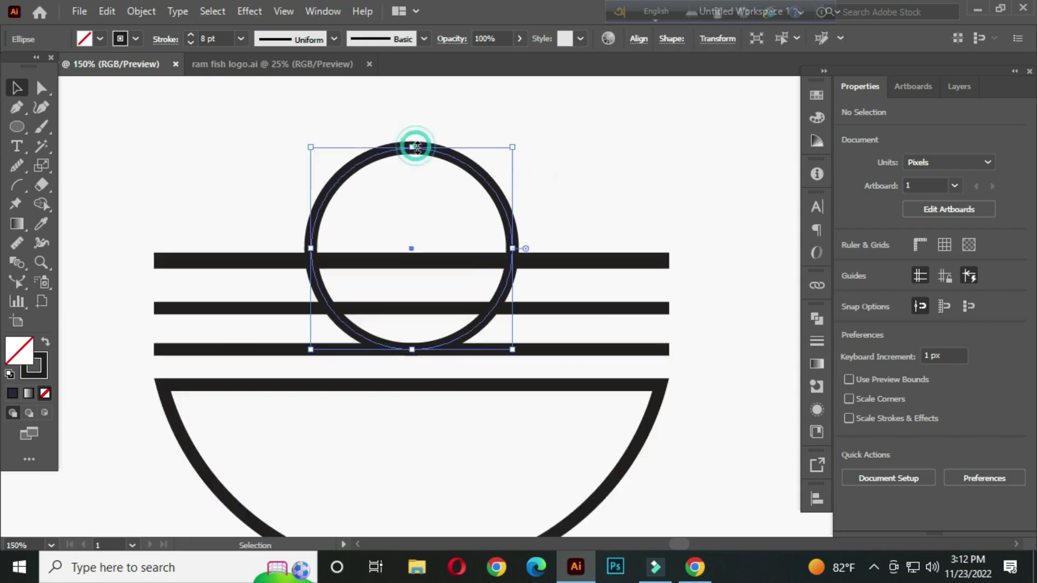
{"action": "left_click_drag", "start_coordinate": [423, 149], "coordinate": [425, 169]}
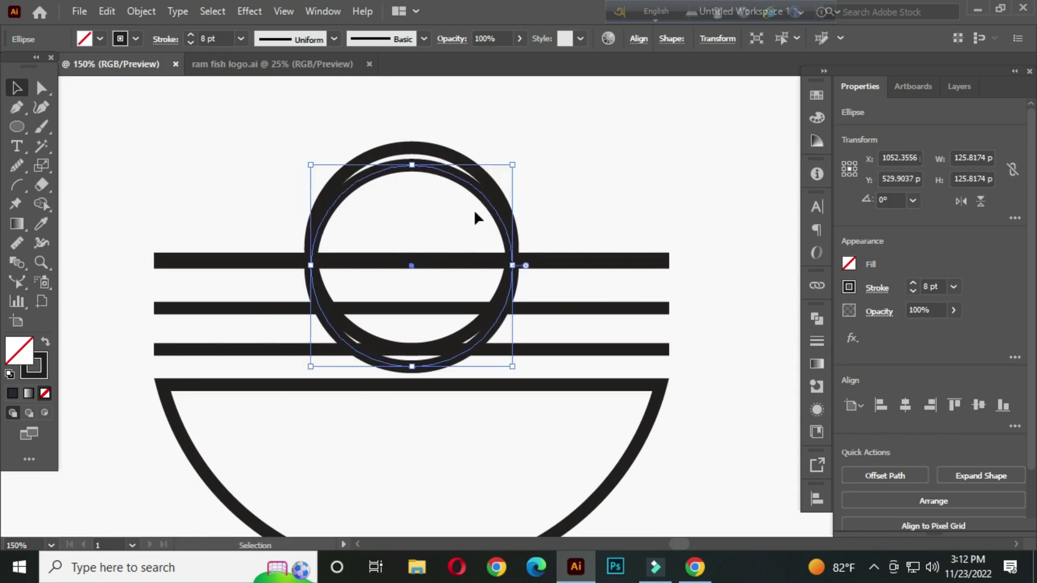
{"action": "left_click_drag", "start_coordinate": [495, 214], "coordinate": [488, 214]}
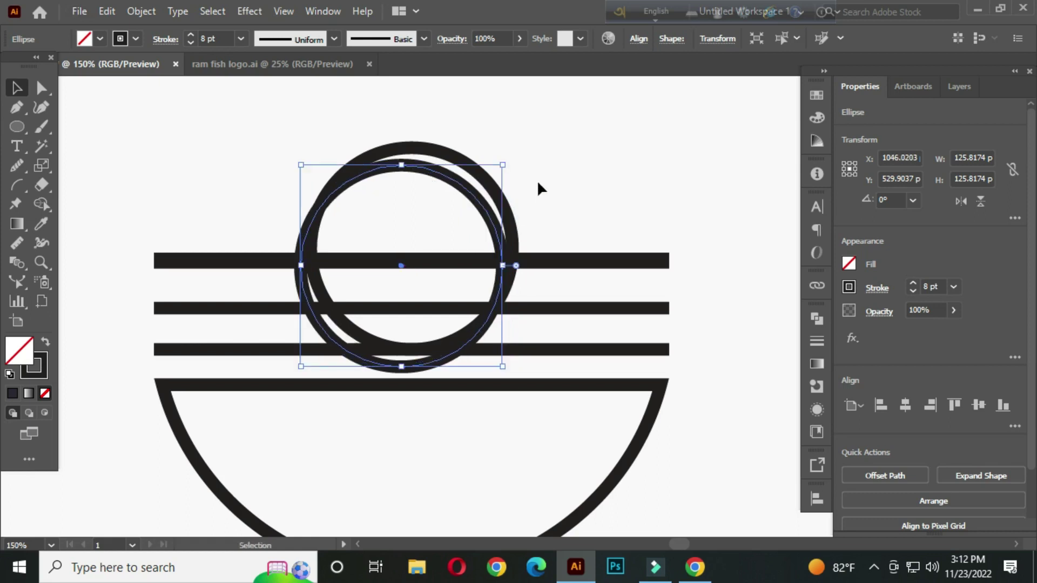
{"action": "left_click_drag", "start_coordinate": [504, 280], "coordinate": [497, 274]}
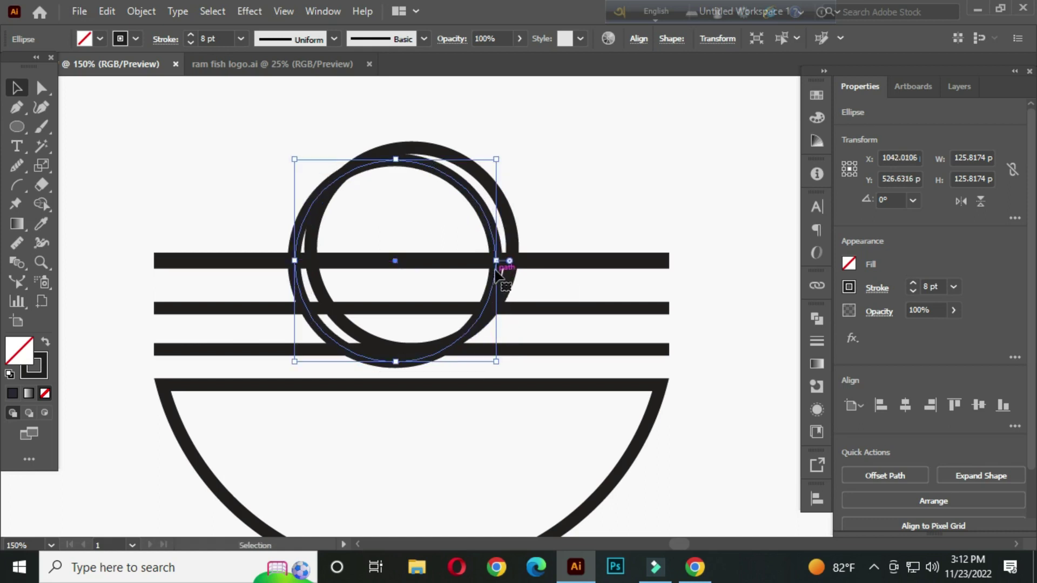
- Make the copy a solid black disc and nudge it right to leave a thin crescent gap
{"action": "left_click", "coordinate": [45, 344]}
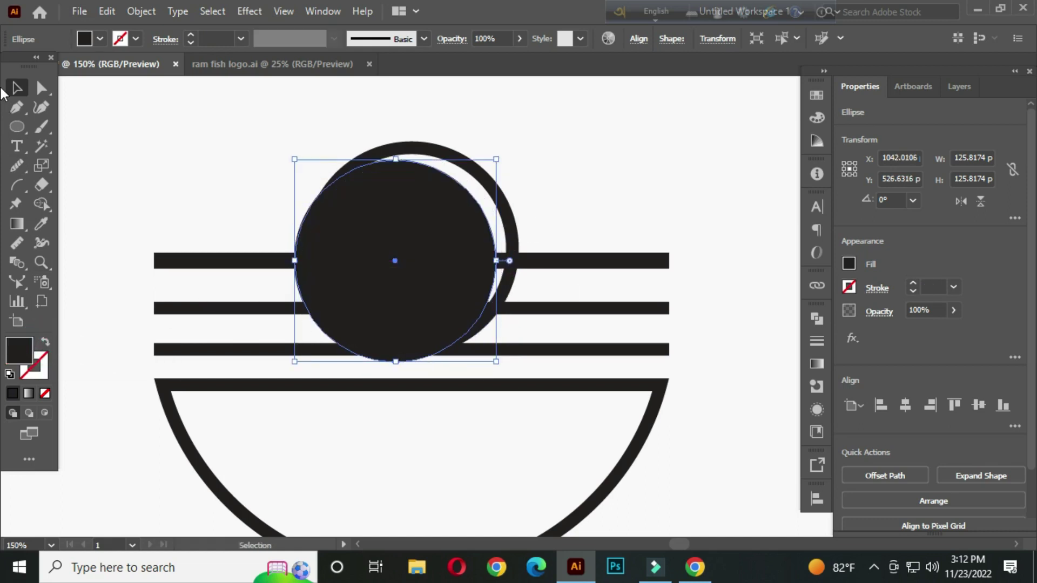
{"action": "left_click", "coordinate": [213, 148]}
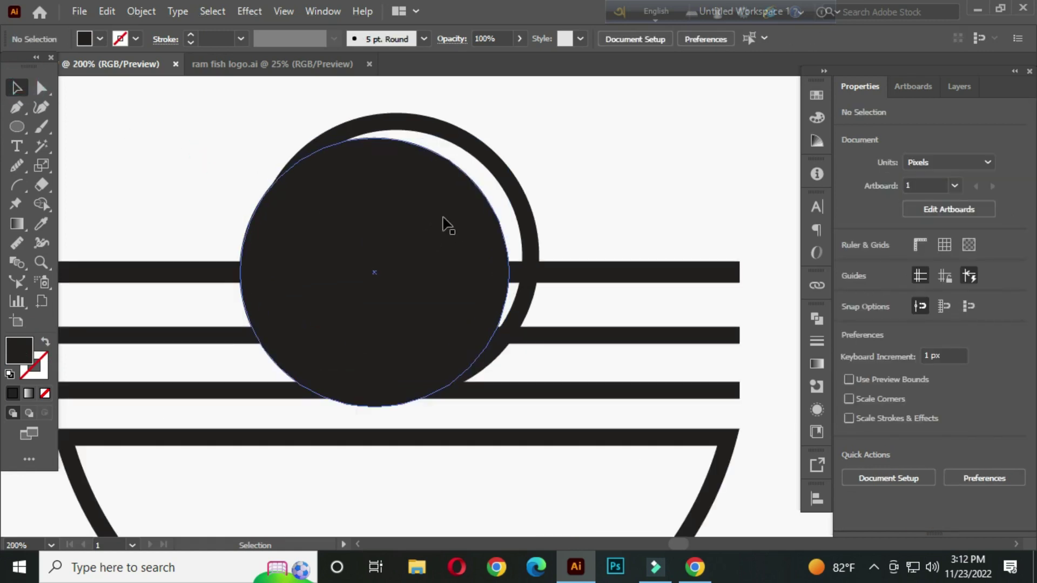
{"action": "scroll", "coordinate": [445, 225], "scroll_direction": "up", "scroll_amount": 1}
{"action": "left_click_drag", "start_coordinate": [443, 218], "coordinate": [457, 220]}
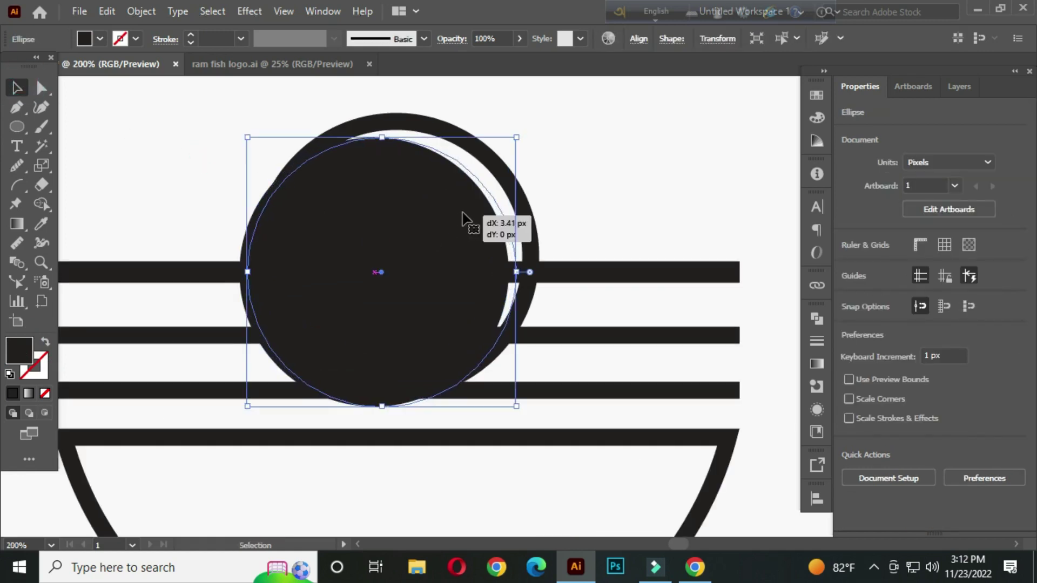
{"action": "left_click", "coordinate": [553, 158]}
{"action": "scroll", "coordinate": [548, 166], "scroll_direction": "down", "scroll_amount": 1}
{"action": "left_click_drag", "start_coordinate": [538, 217], "coordinate": [511, 213]}
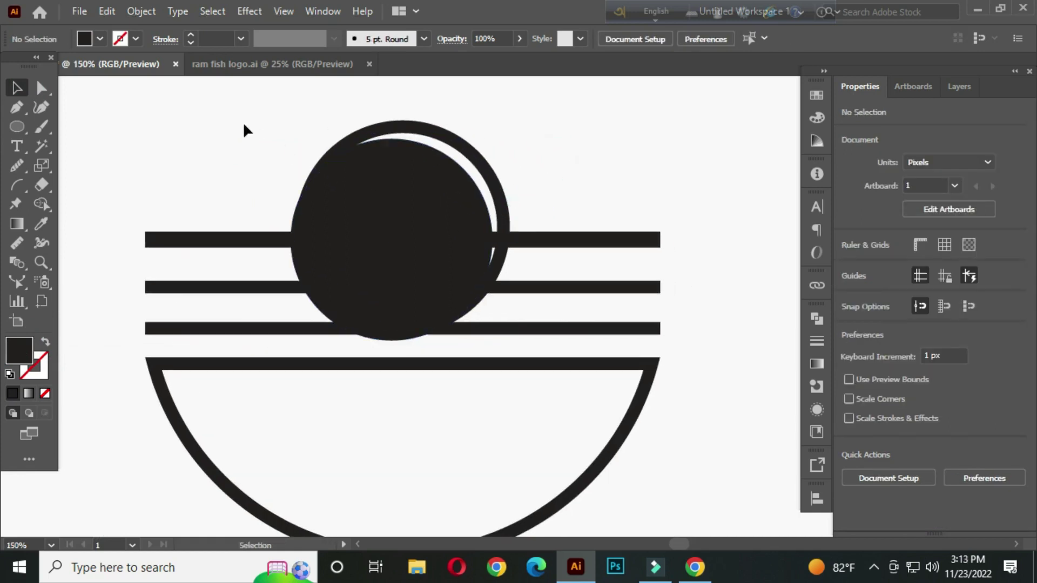
{"action": "left_click", "coordinate": [238, 239]}
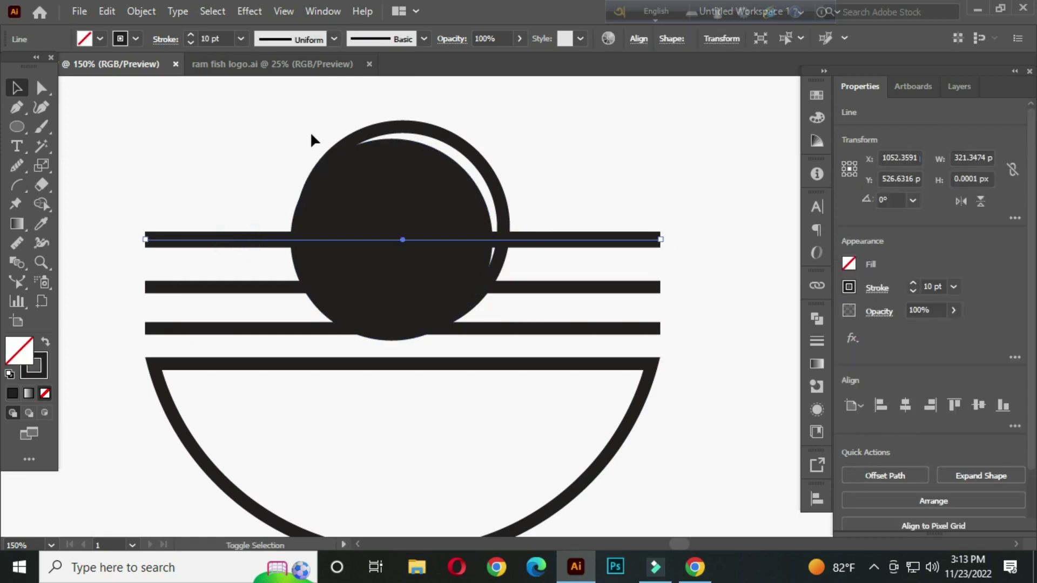
- Select the top line, ring and black disc, and delete their parts below the line with Shape Builder
{"action": "left_click", "coordinate": [351, 139], "text": "shift"}
{"action": "left_click", "coordinate": [380, 188], "text": "shift"}
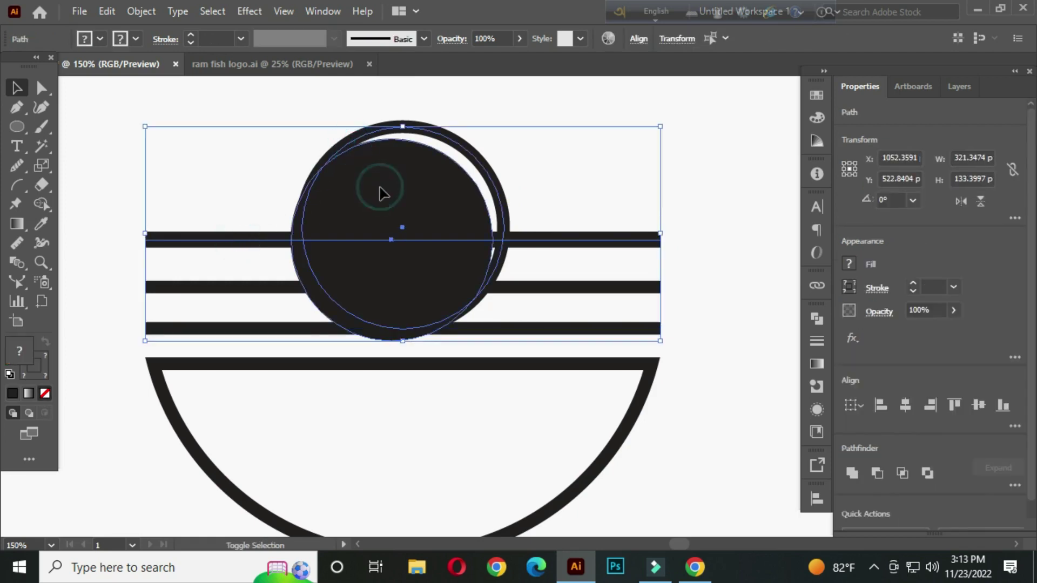
{"action": "left_click_drag", "start_coordinate": [39, 203], "coordinate": [130, 206]}
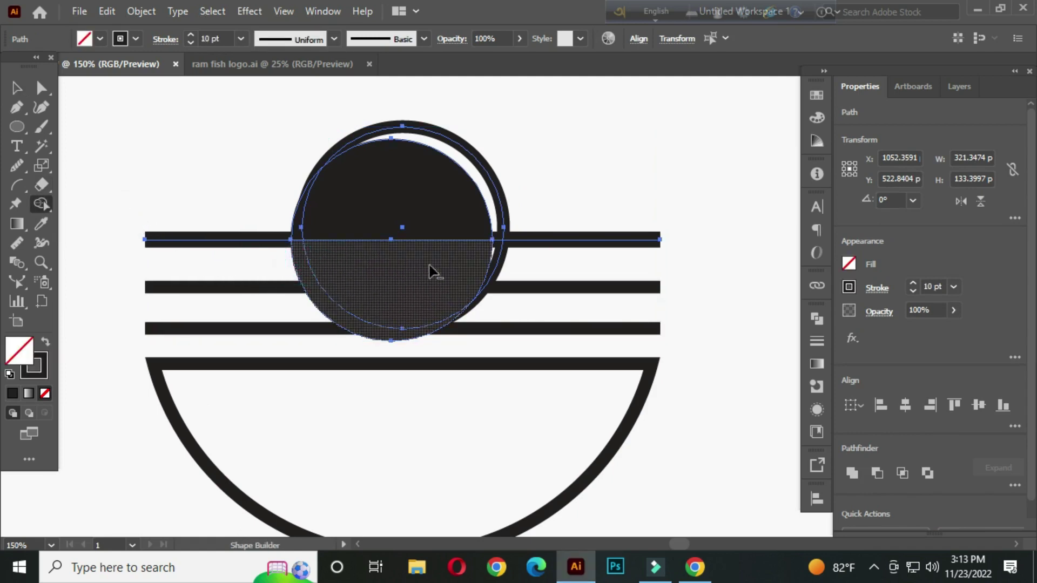
{"action": "left_click", "coordinate": [513, 262], "text": "alt"}
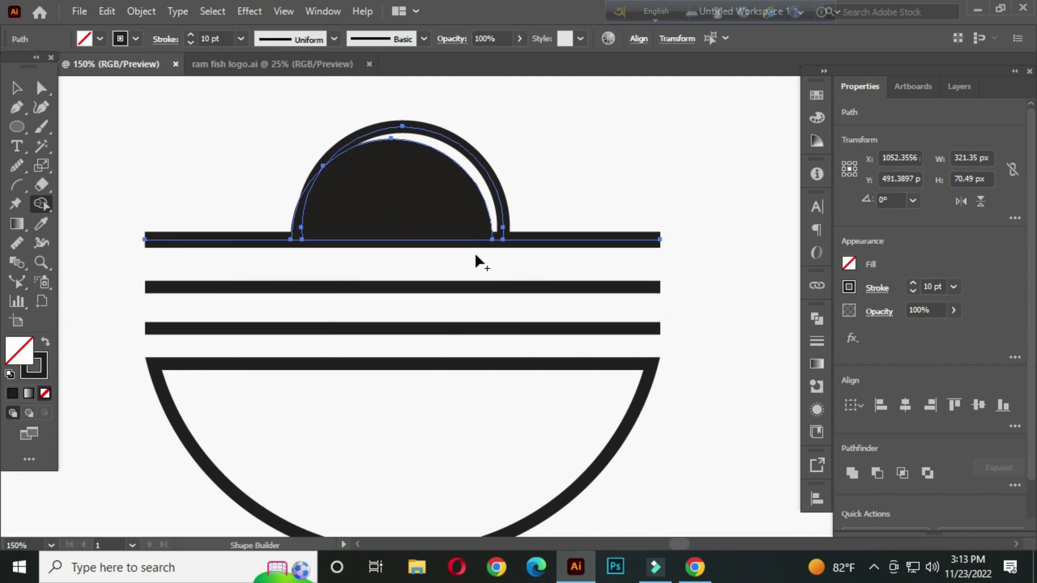
{"action": "left_click", "coordinate": [16, 88]}
{"action": "left_click", "coordinate": [248, 142]}
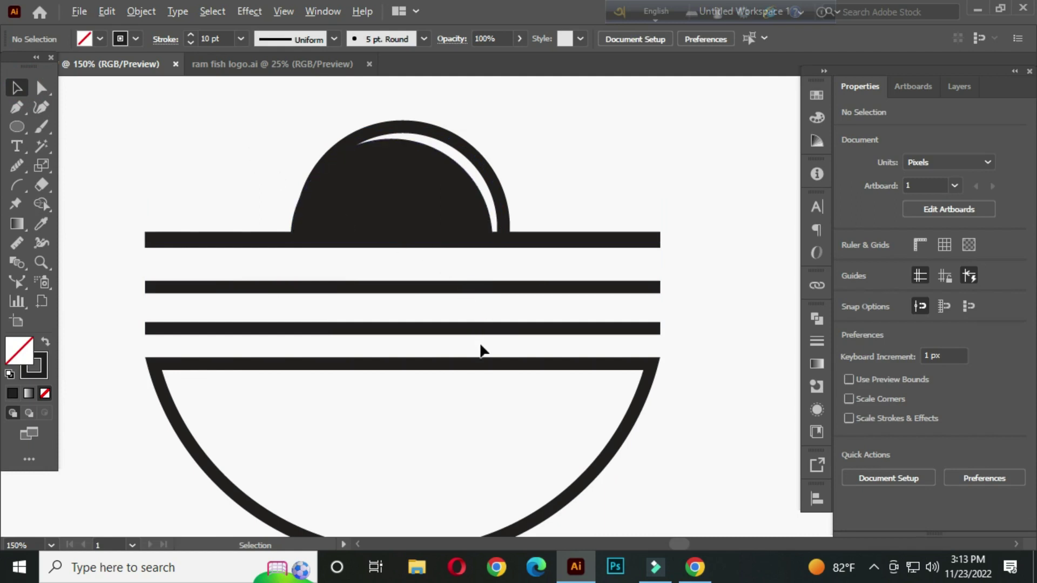
{"action": "scroll", "coordinate": [482, 350], "scroll_direction": "down", "scroll_amount": 3}
{"action": "left_click_drag", "start_coordinate": [491, 365], "coordinate": [487, 354]}
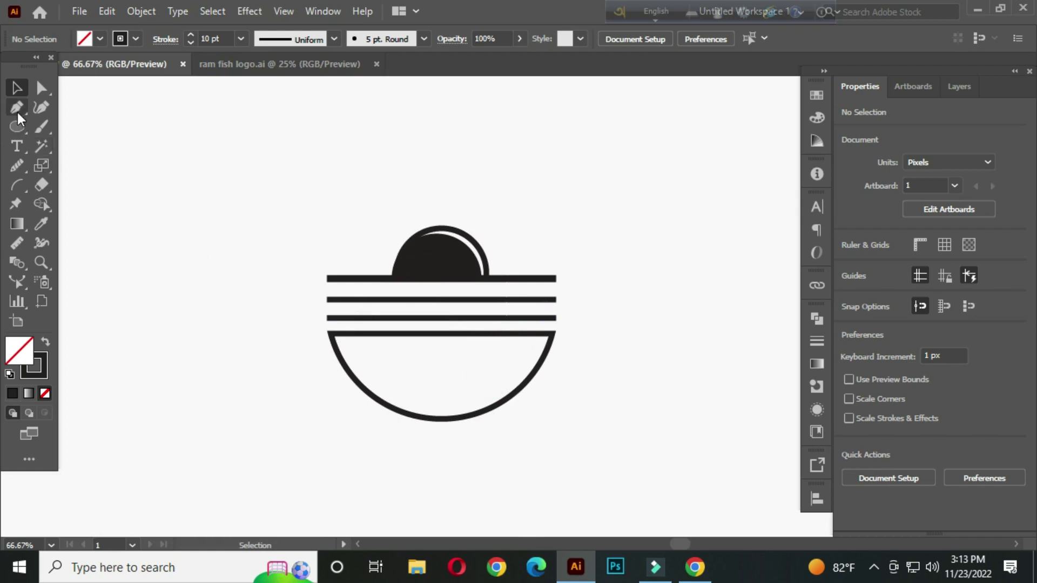
- Draw an 8 pt line about 122 px long rising at 83.56° from the half-sun's left base
{"action": "left_click_drag", "start_coordinate": [16, 124], "coordinate": [119, 200]}
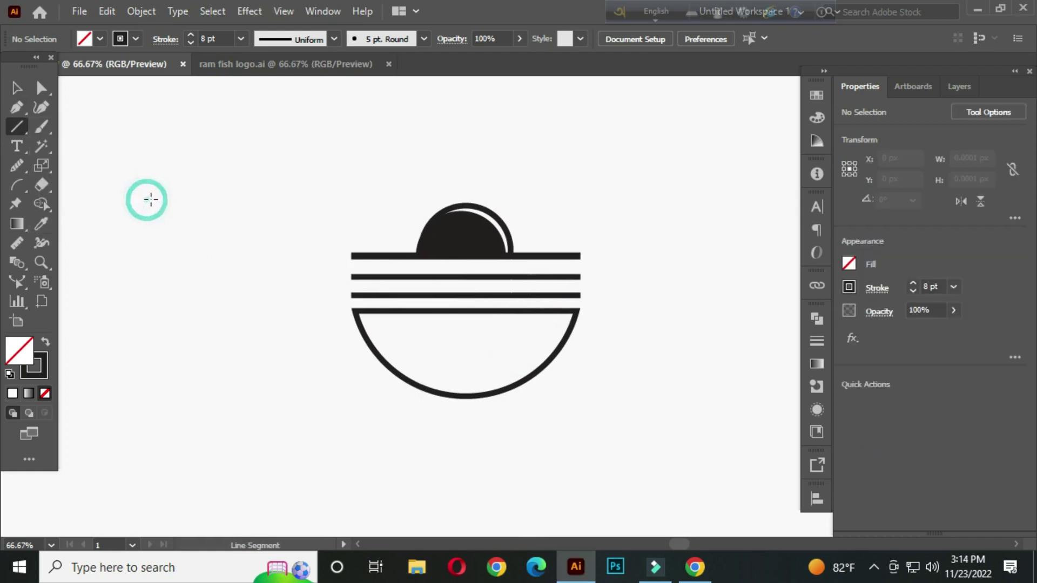
{"action": "scroll", "coordinate": [430, 250], "scroll_direction": "up", "scroll_amount": 1}
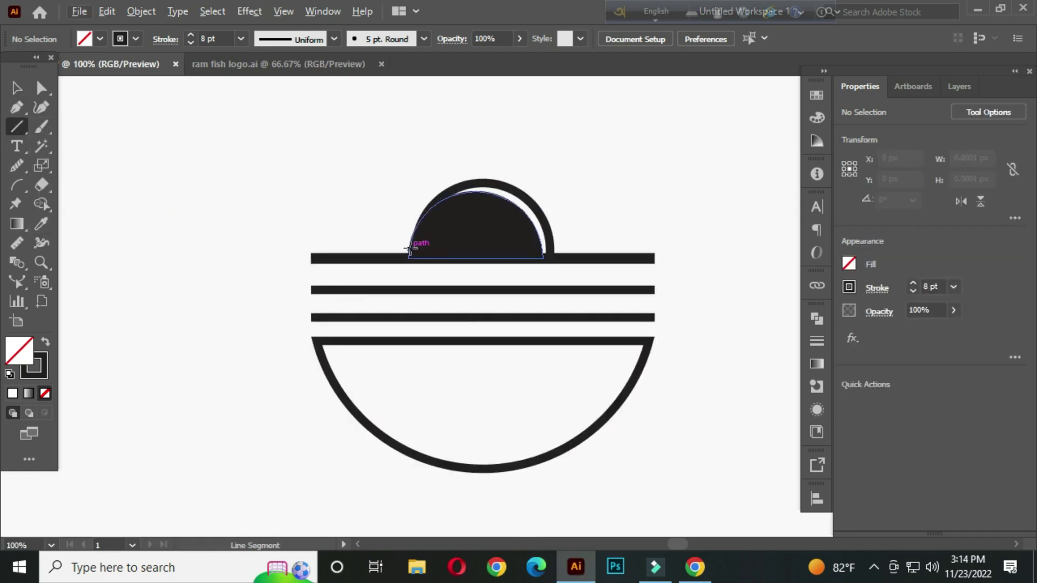
{"action": "left_click_drag", "start_coordinate": [407, 251], "coordinate": [423, 120]}
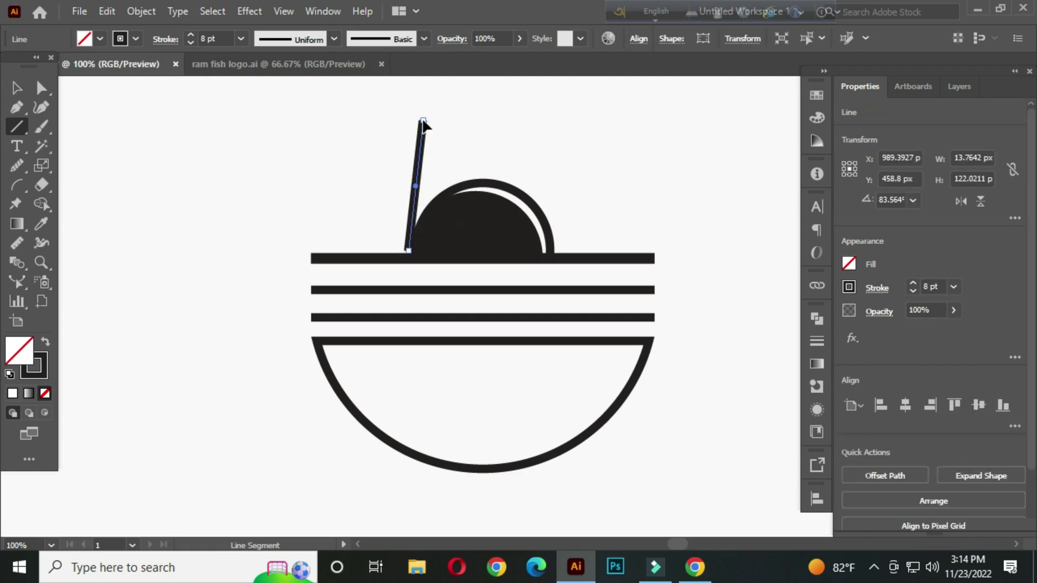
- Draw a second 8 pt chopstick line crossing the first at about 56.31°
{"action": "left_click", "coordinate": [17, 88]}
{"action": "left_click", "coordinate": [249, 162]}
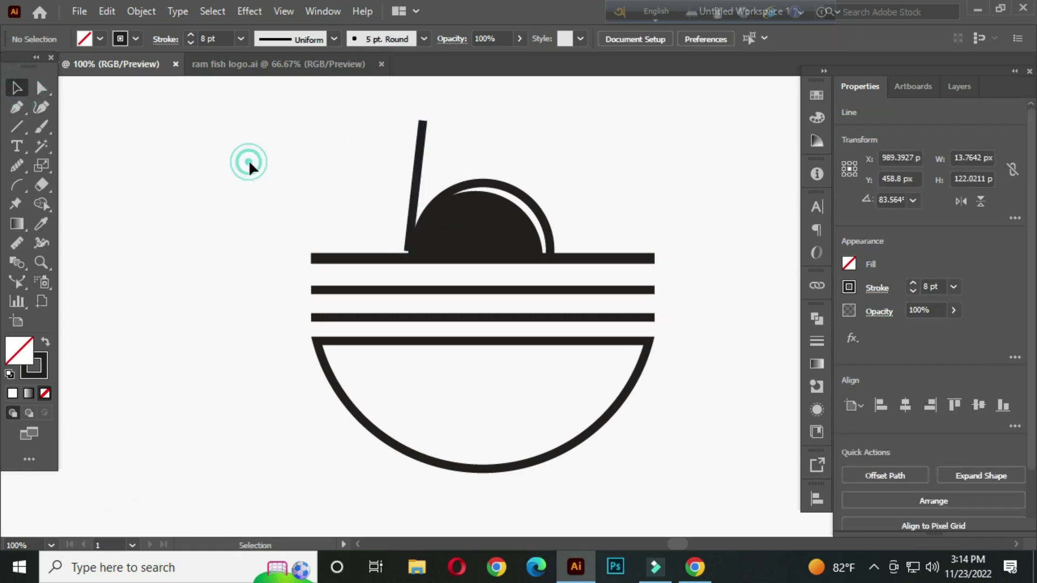
{"action": "left_click", "coordinate": [18, 127]}
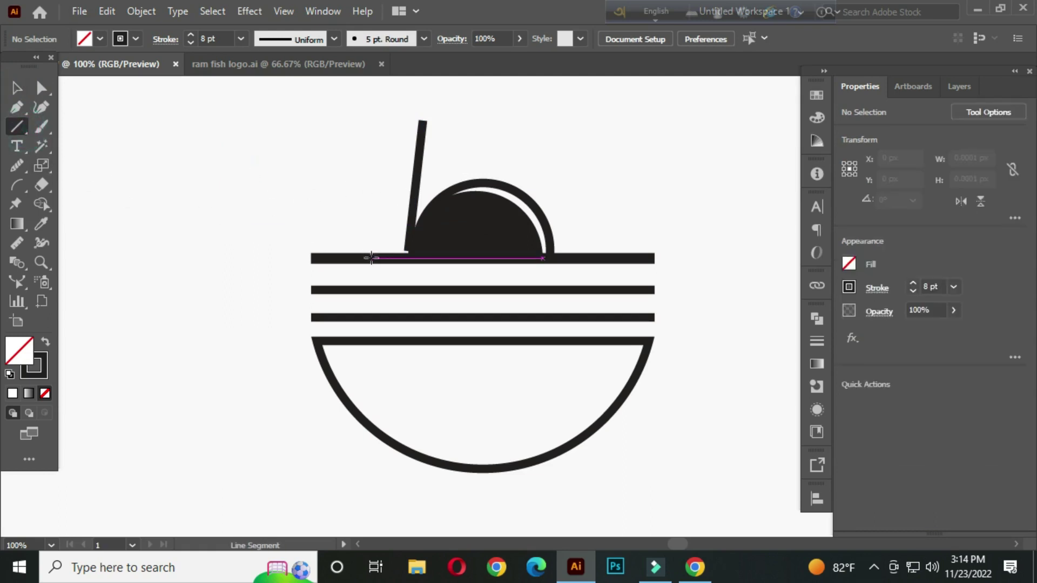
{"action": "left_click_drag", "start_coordinate": [371, 258], "coordinate": [462, 122]}
{"action": "left_click", "coordinate": [22, 85]}
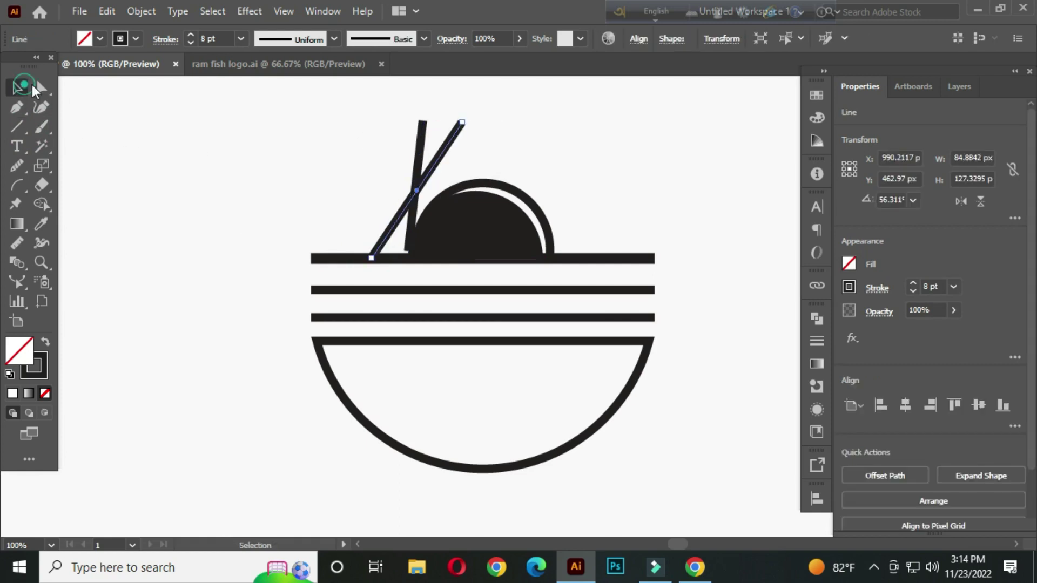
{"action": "left_click", "coordinate": [344, 175]}
- Move the first chopstick down onto the top line and select the whole bowl logo
{"action": "scroll", "coordinate": [411, 233], "scroll_direction": "up", "scroll_amount": 2}
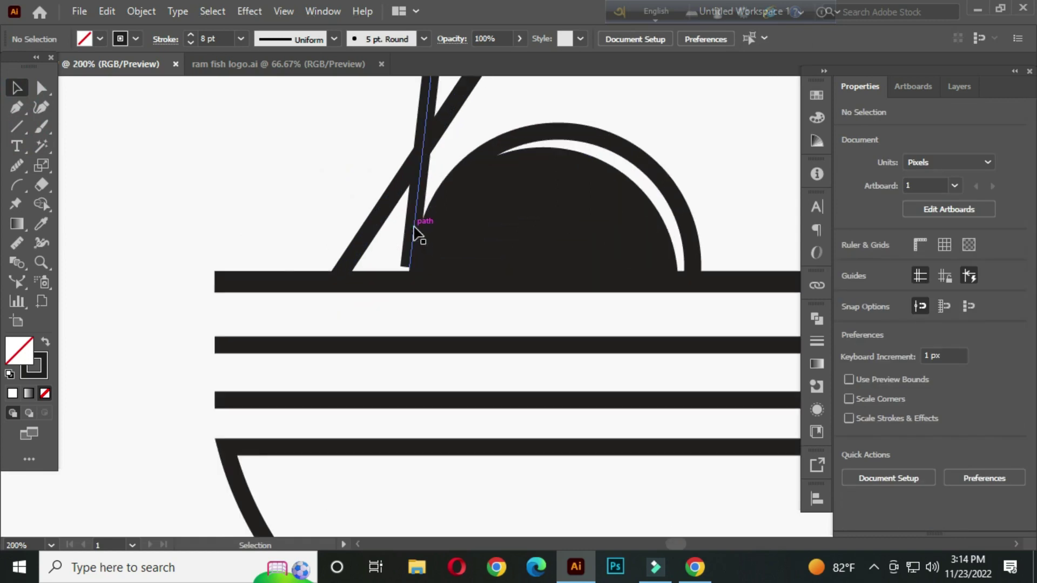
{"action": "left_click_drag", "start_coordinate": [414, 231], "coordinate": [415, 244]}
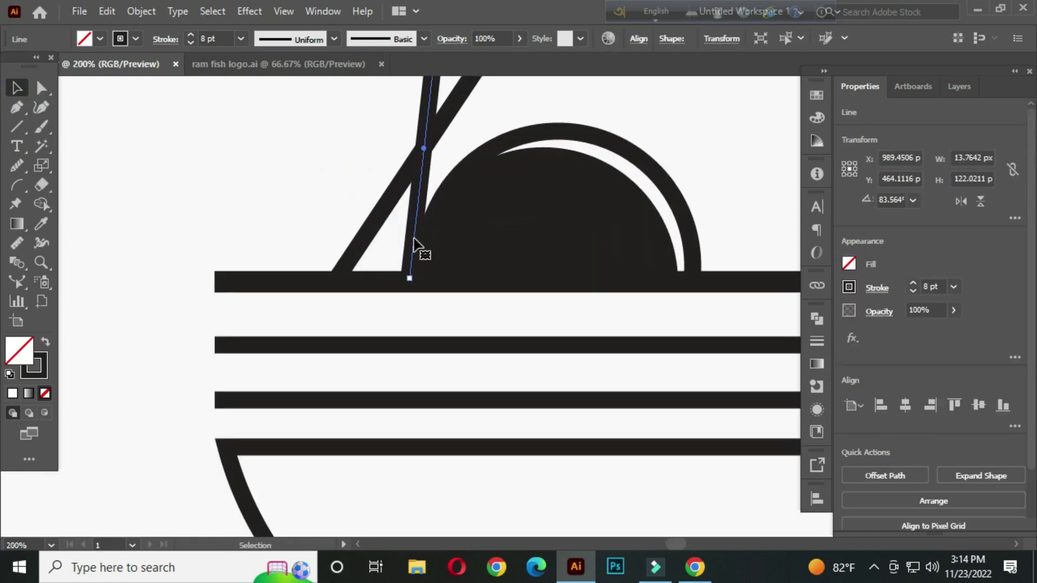
{"action": "left_click", "coordinate": [335, 195]}
{"action": "scroll", "coordinate": [505, 231], "scroll_direction": "down", "scroll_amount": 2}
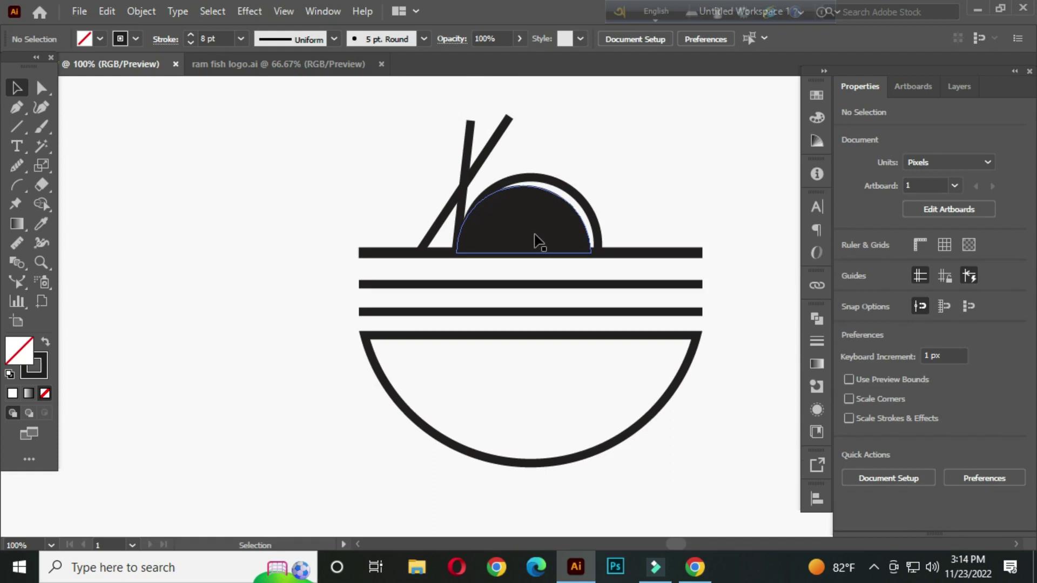
{"action": "left_click_drag", "start_coordinate": [533, 237], "coordinate": [464, 237]}
{"action": "key", "text": "ctrl+minus"}
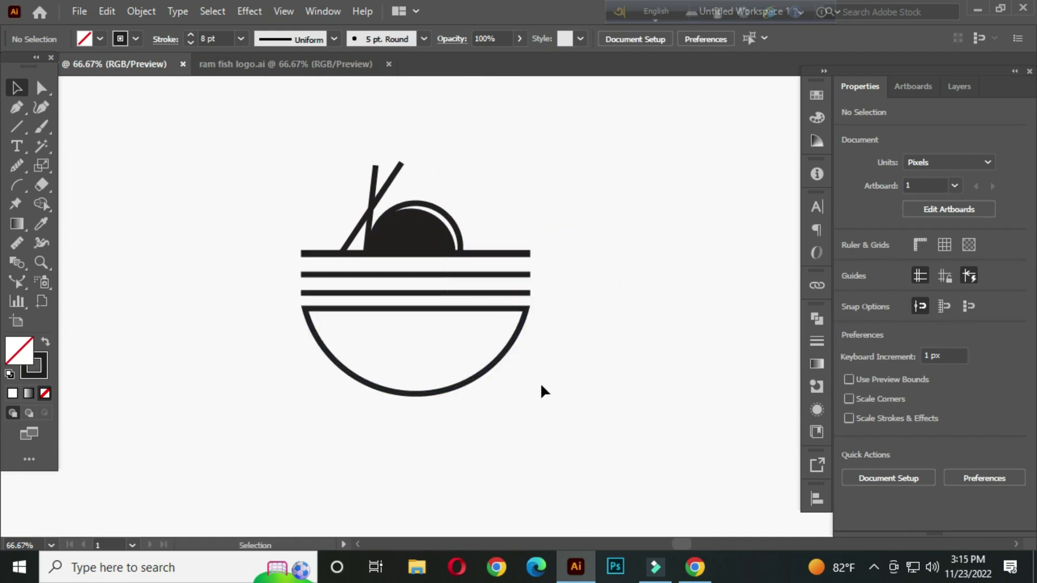
{"action": "left_click_drag", "start_coordinate": [250, 143], "coordinate": [601, 428]}
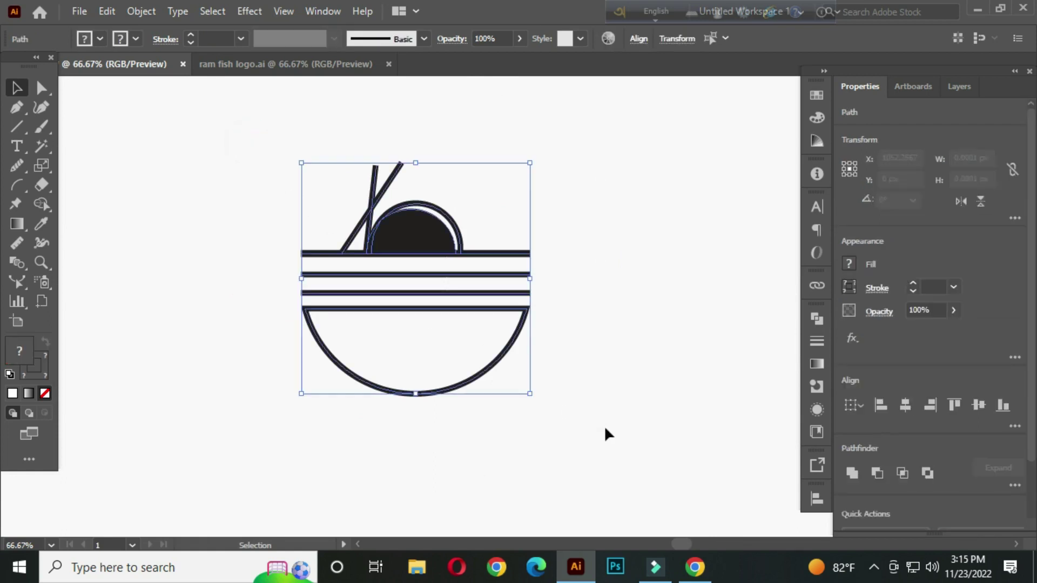
- Expand the logo's strokes into plain filled shapes with Object > Expand
{"action": "left_click", "coordinate": [146, 12]}
{"action": "left_click", "coordinate": [226, 200]}
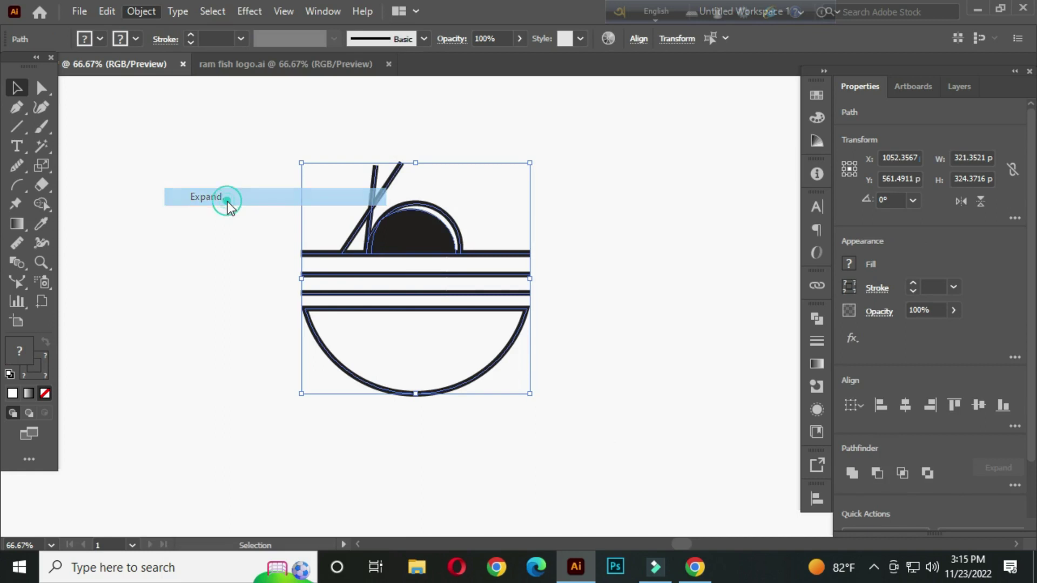
{"action": "left_click", "coordinate": [474, 377]}
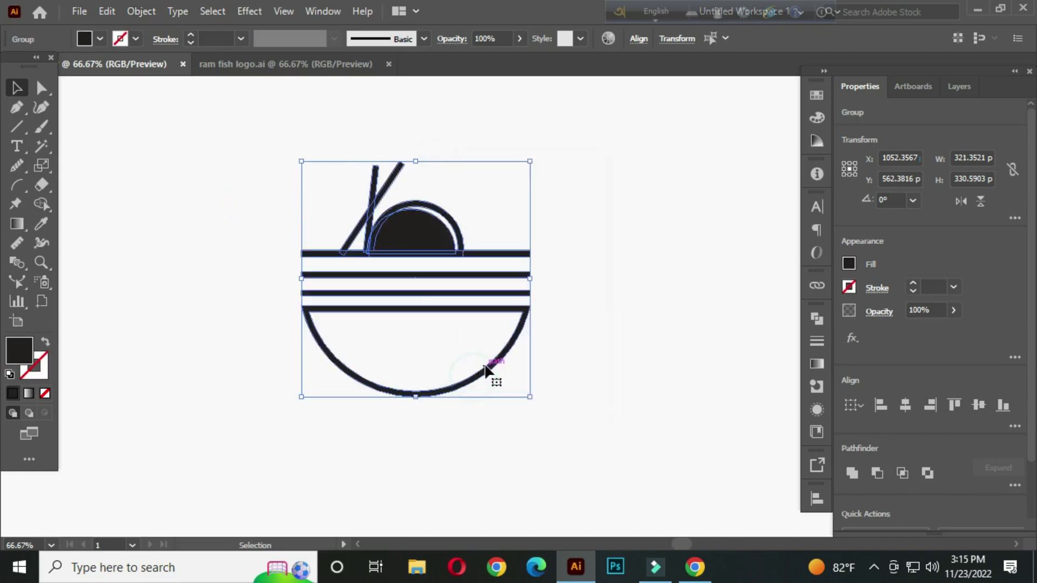
{"action": "left_click", "coordinate": [593, 240]}
- Round the ends of both chopsticks with a 4 px live-corner radius
{"action": "scroll", "coordinate": [371, 221], "scroll_direction": "up", "scroll_amount": 2}
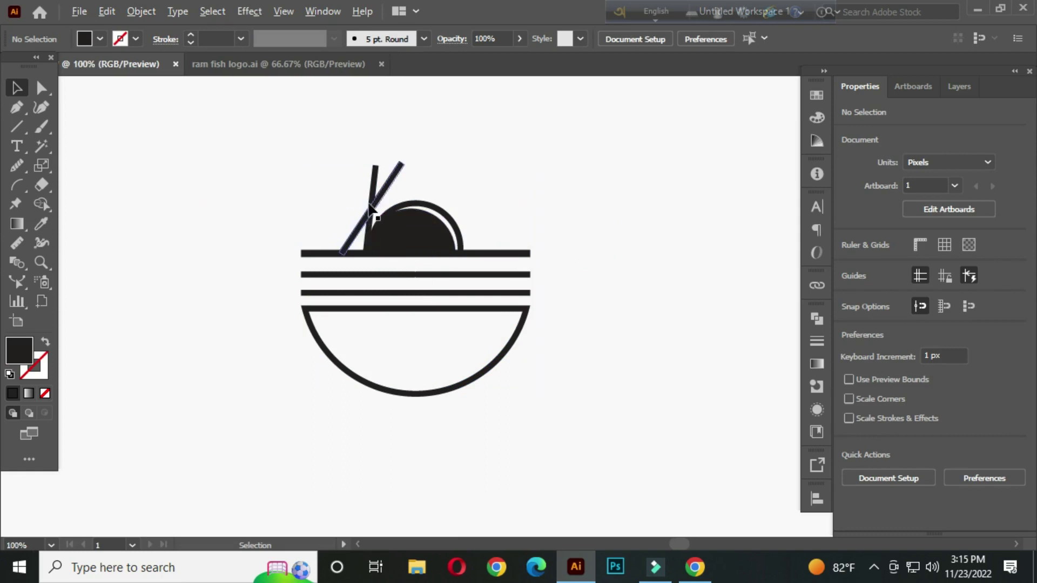
{"action": "left_click", "coordinate": [379, 173]}
{"action": "left_click", "coordinate": [414, 158], "text": "shift"}
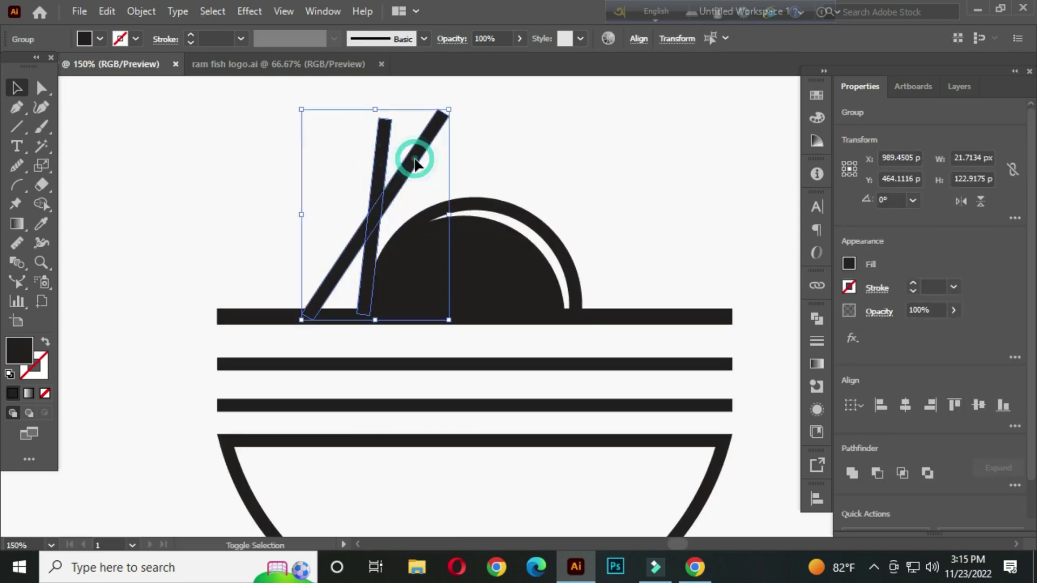
{"action": "left_click_drag", "start_coordinate": [45, 96], "coordinate": [101, 86]}
{"action": "left_click_drag", "start_coordinate": [381, 136], "coordinate": [335, 205]}
{"action": "left_click", "coordinate": [17, 87]}
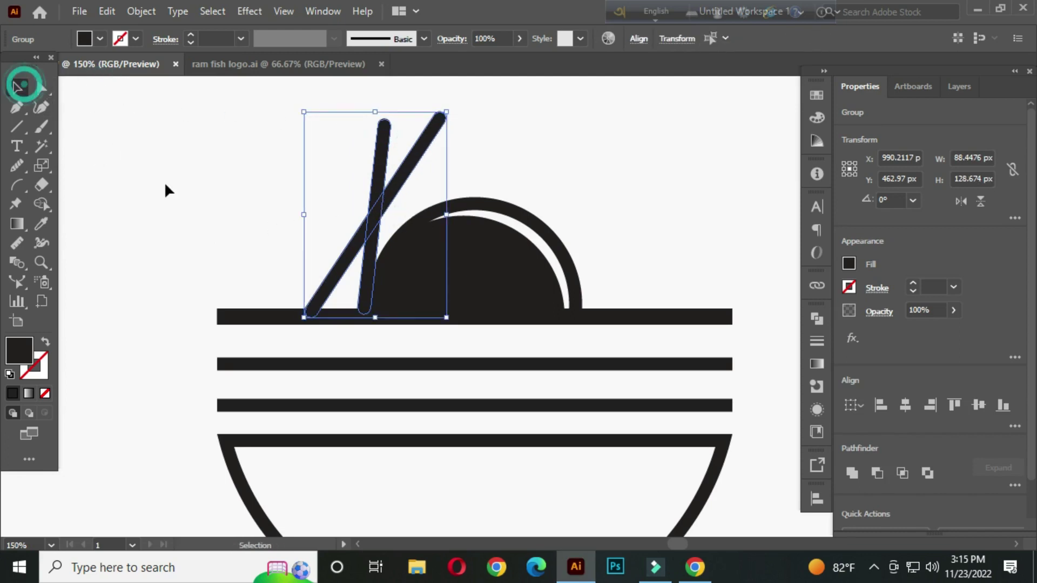
{"action": "left_click", "coordinate": [163, 183]}
{"action": "left_click_drag", "start_coordinate": [405, 322], "coordinate": [388, 278]}
- Round the corners of all three horizontal bars to 4 px
{"action": "left_click", "coordinate": [233, 268]}
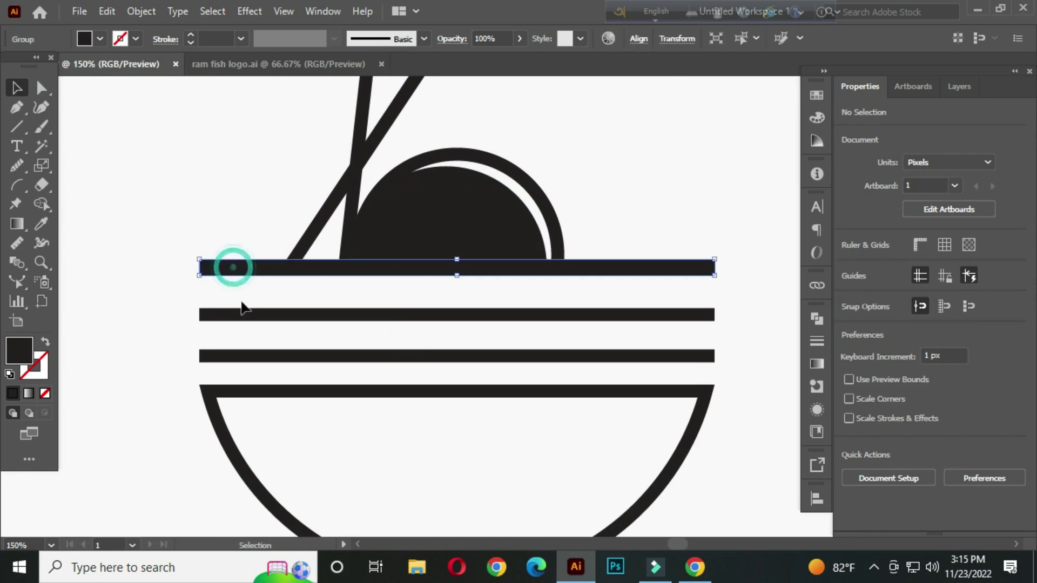
{"action": "left_click", "coordinate": [238, 315], "text": "shift"}
{"action": "left_click", "coordinate": [242, 354], "text": "shift"}
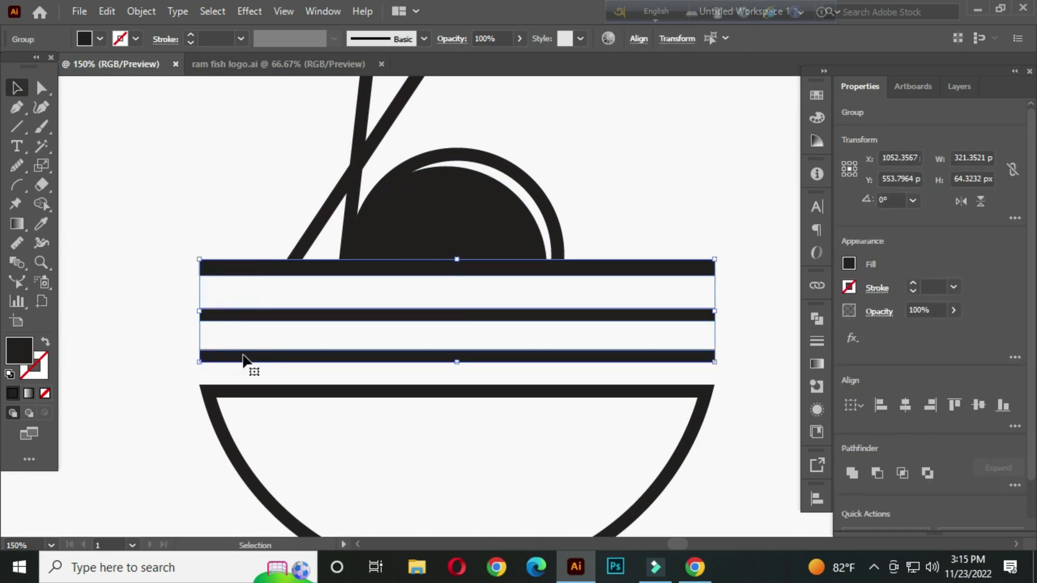
{"action": "left_click", "coordinate": [42, 88]}
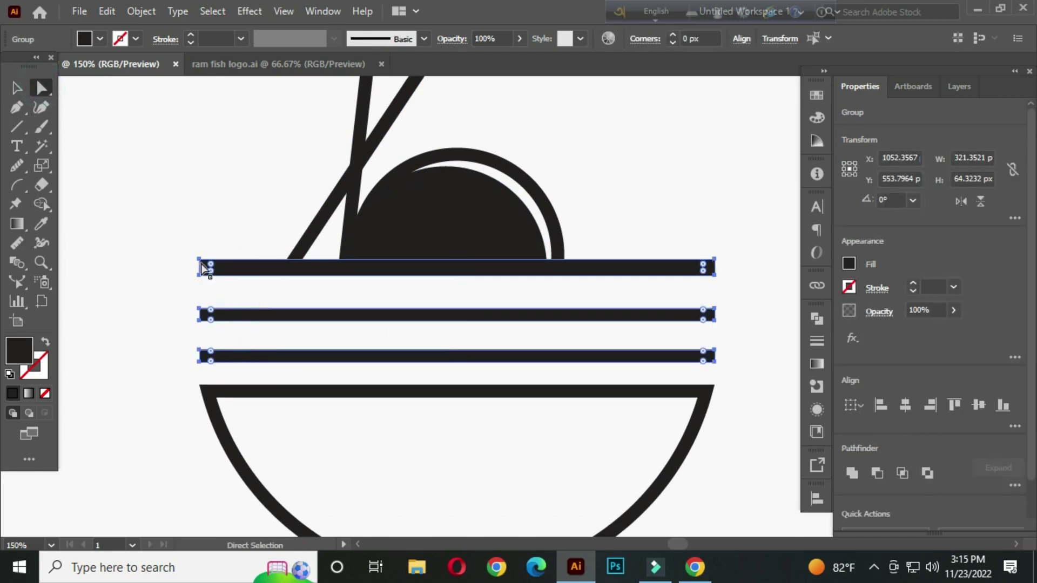
{"action": "left_click_drag", "start_coordinate": [211, 273], "coordinate": [307, 281]}
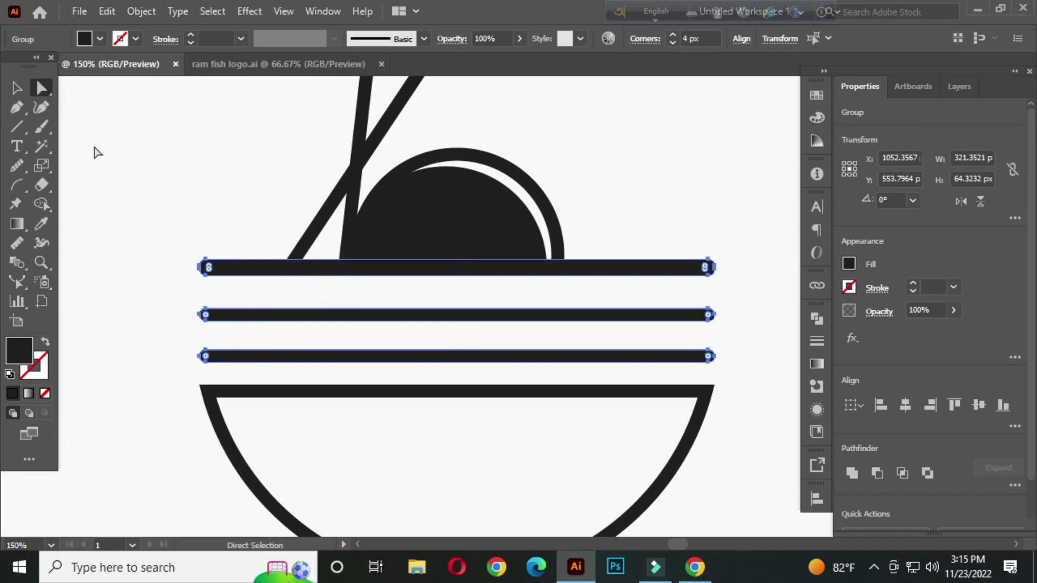
{"action": "left_click", "coordinate": [20, 88]}
{"action": "left_click", "coordinate": [206, 161]}
{"action": "scroll", "coordinate": [345, 303], "scroll_direction": "down", "scroll_amount": 3}
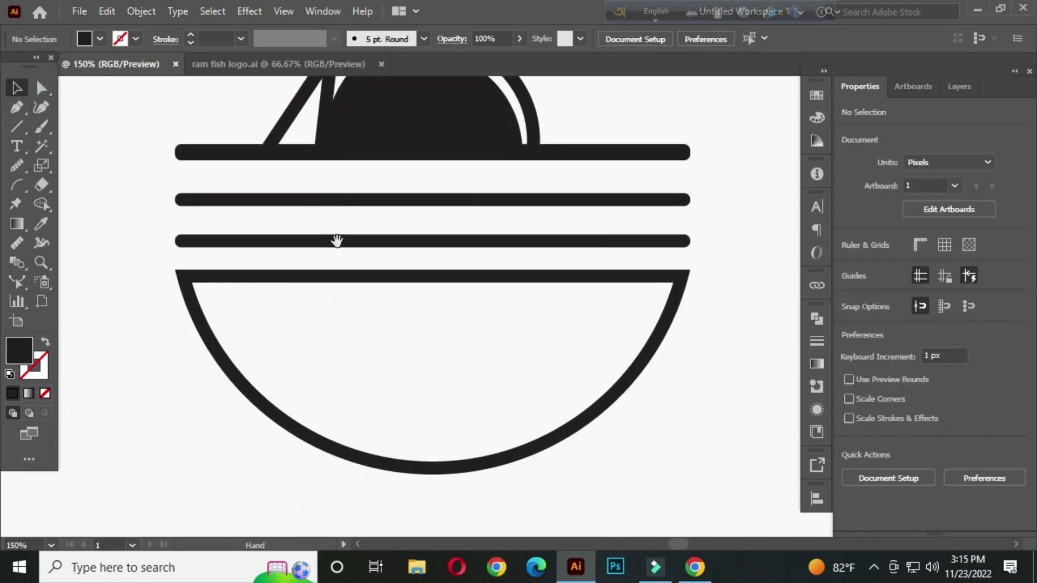
- Soften the bowl's top rim corners to about 4 px, then zoom out to the whole logo
{"action": "left_click", "coordinate": [339, 277]}
{"action": "left_click_drag", "start_coordinate": [42, 89], "coordinate": [90, 88]}
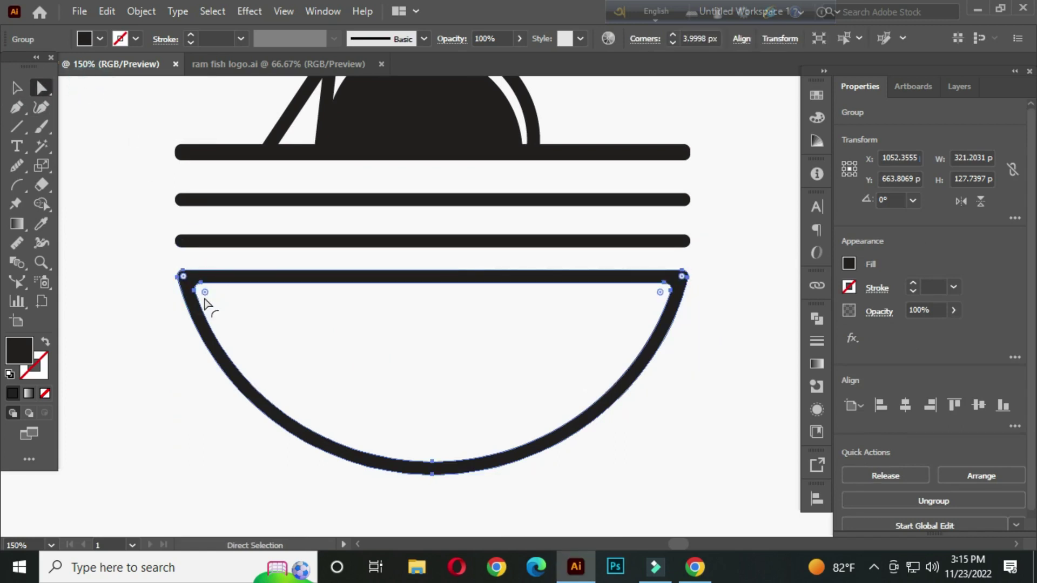
{"action": "left_click", "coordinate": [16, 87]}
{"action": "left_click", "coordinate": [105, 182]}
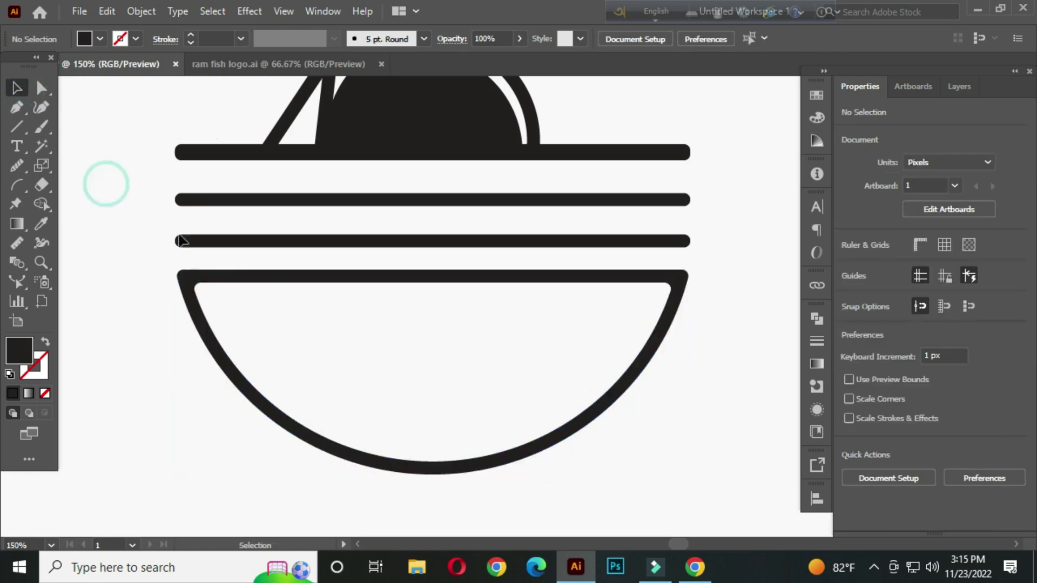
{"action": "key", "text": "ctrl+minus"}
{"action": "key", "text": "ctrl+minus"}
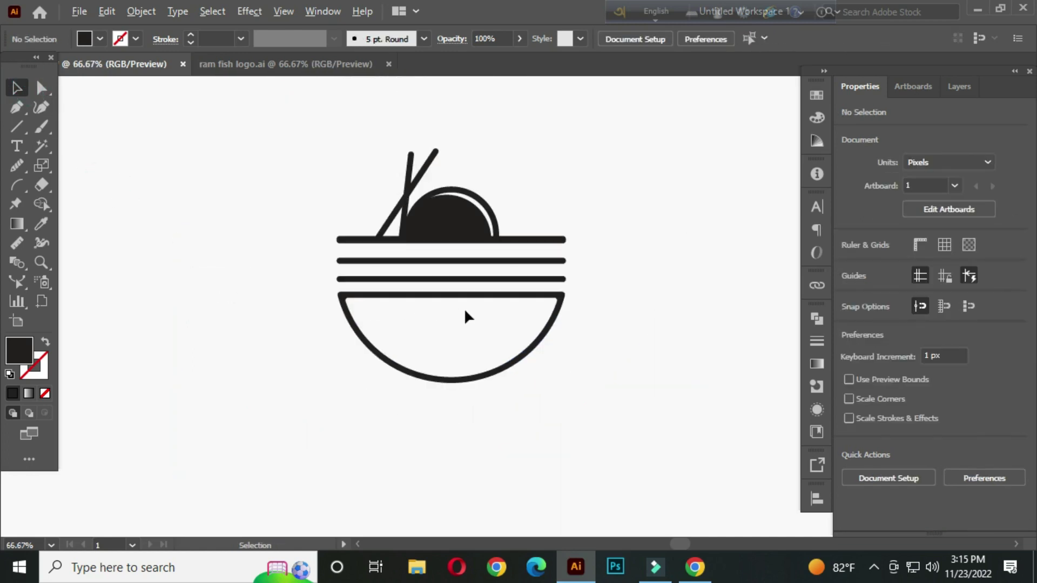
{"action": "left_click_drag", "start_coordinate": [475, 320], "coordinate": [425, 303]}
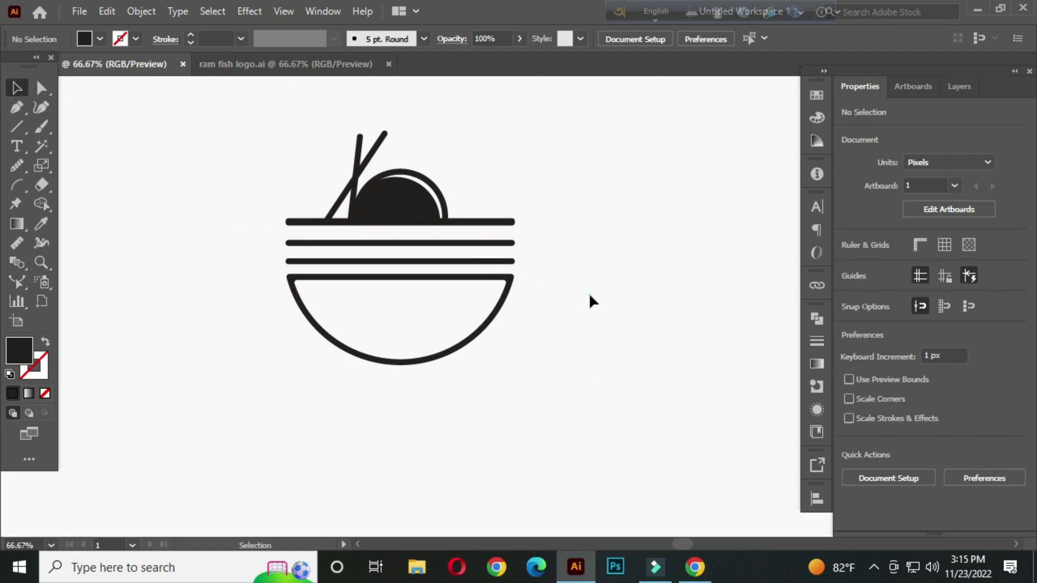
{"action": "left_click", "coordinate": [15, 128]}
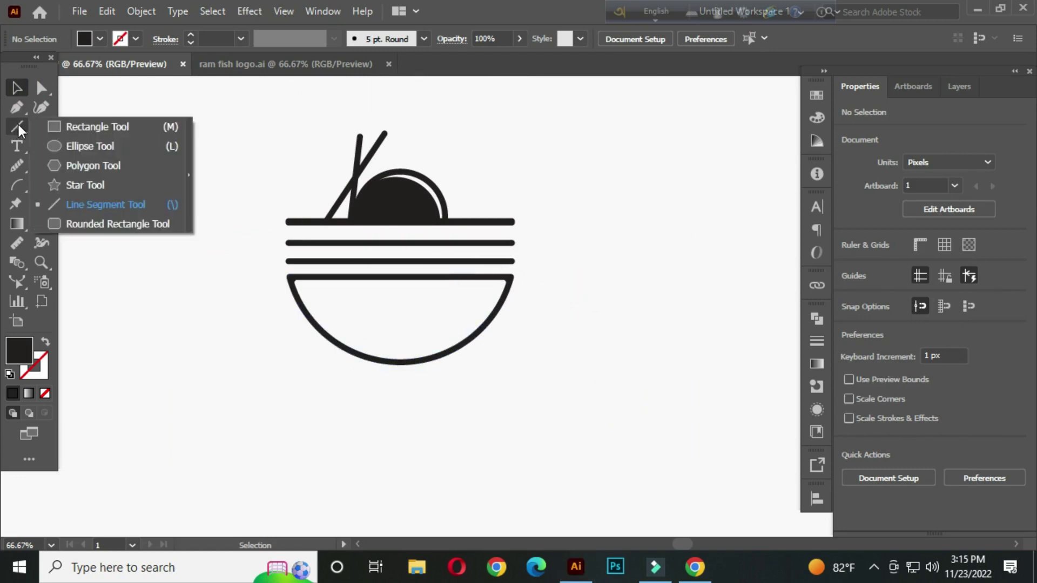
- Draw a small outline-only 8 pt circle and place it on the bowl's left rim
{"action": "left_click", "coordinate": [114, 150]}
{"action": "key", "text": "shift+x"}
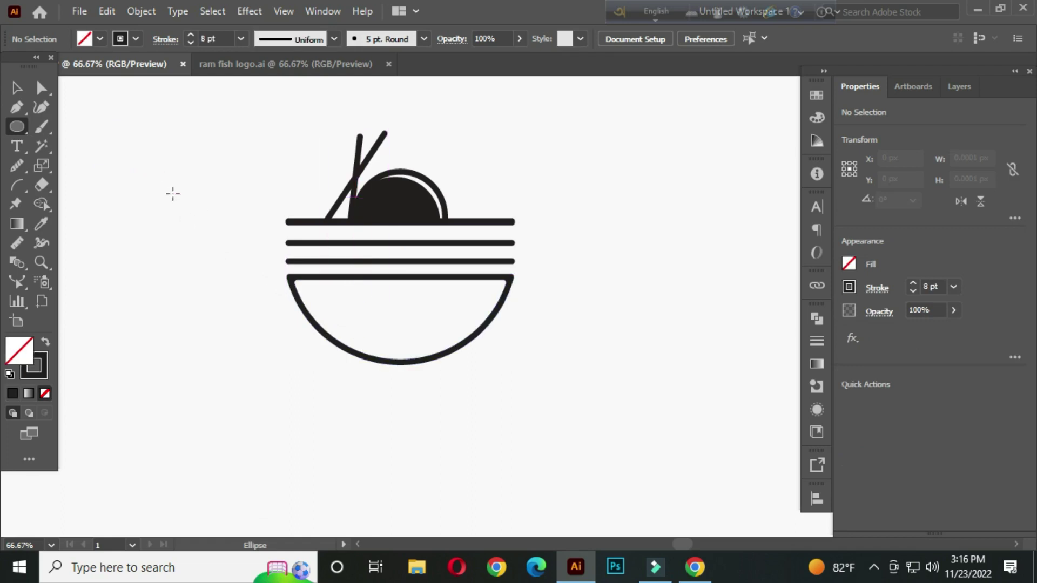
{"action": "left_click_drag", "start_coordinate": [171, 194], "coordinate": [370, 274]}
{"action": "left_click", "coordinate": [16, 88]}
{"action": "left_click", "coordinate": [178, 110]}
{"action": "scroll", "coordinate": [335, 300], "scroll_direction": "up", "scroll_amount": 2}
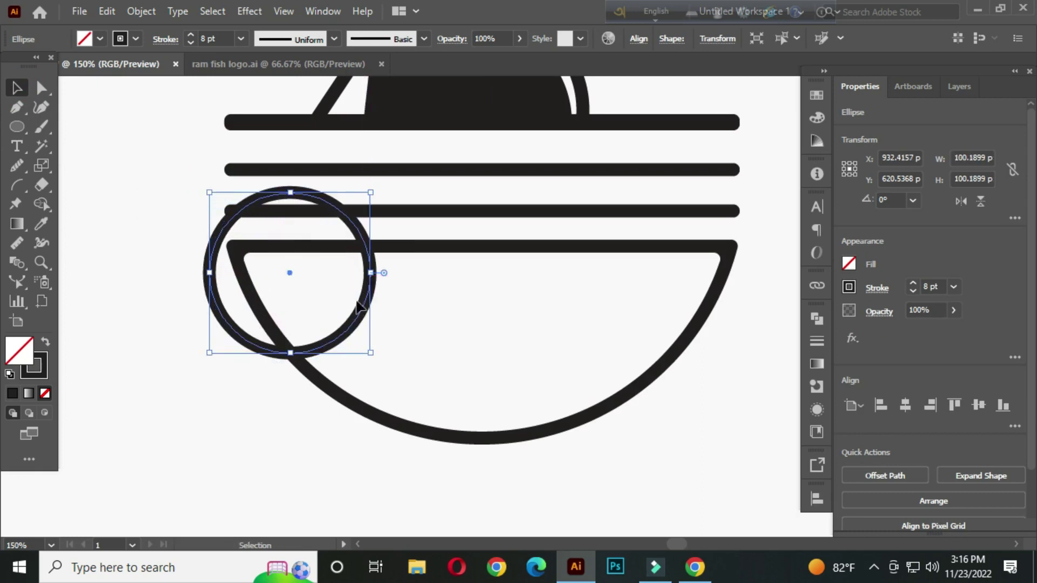
{"action": "left_click_drag", "start_coordinate": [351, 327], "coordinate": [375, 334]}
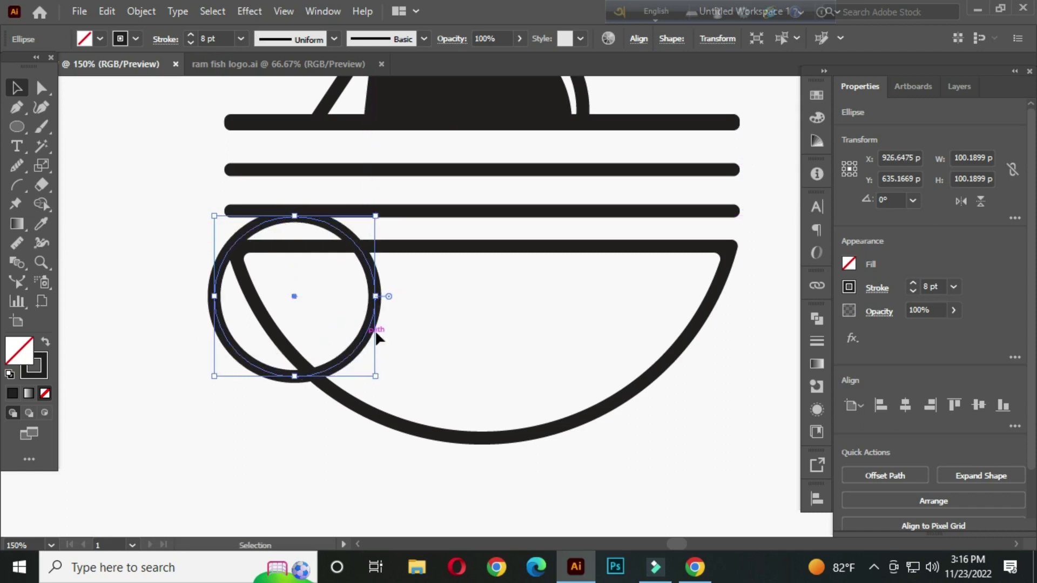
{"action": "left_click", "coordinate": [415, 305]}
{"action": "key", "text": "ctrl+minus"}
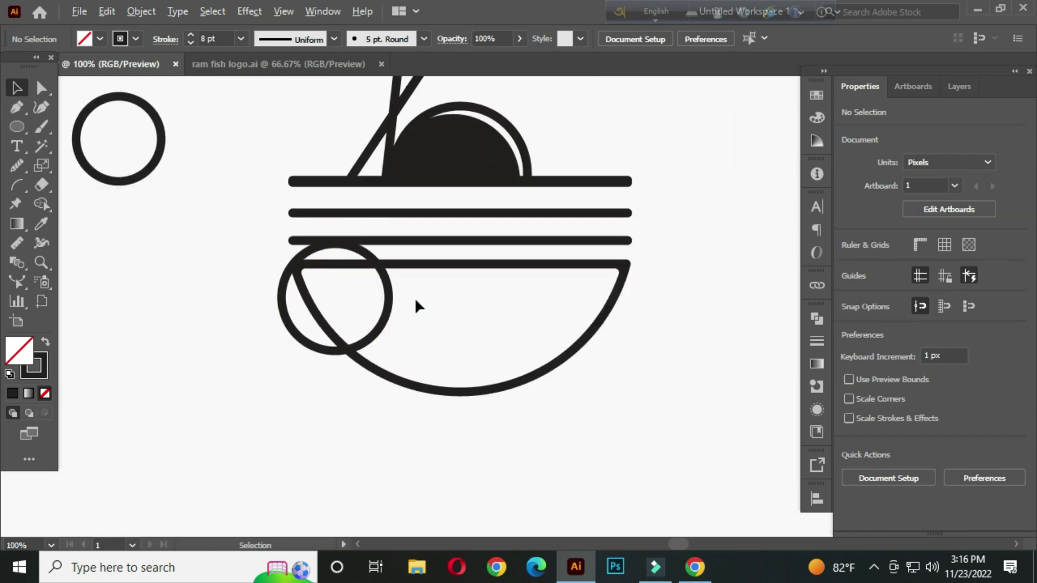
{"action": "key", "text": "space"}
{"action": "left_click_drag", "start_coordinate": [445, 316], "coordinate": [377, 291]}
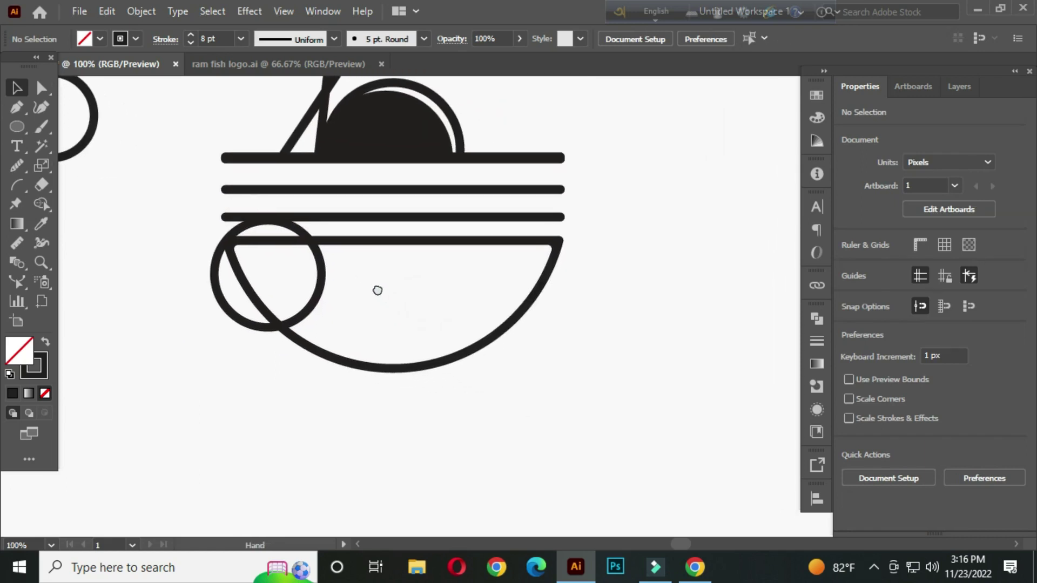
- Duplicate the circle, enlarge the copy into a 302.85 px ring over the logo, and select everything
{"action": "left_click", "coordinate": [317, 300]}
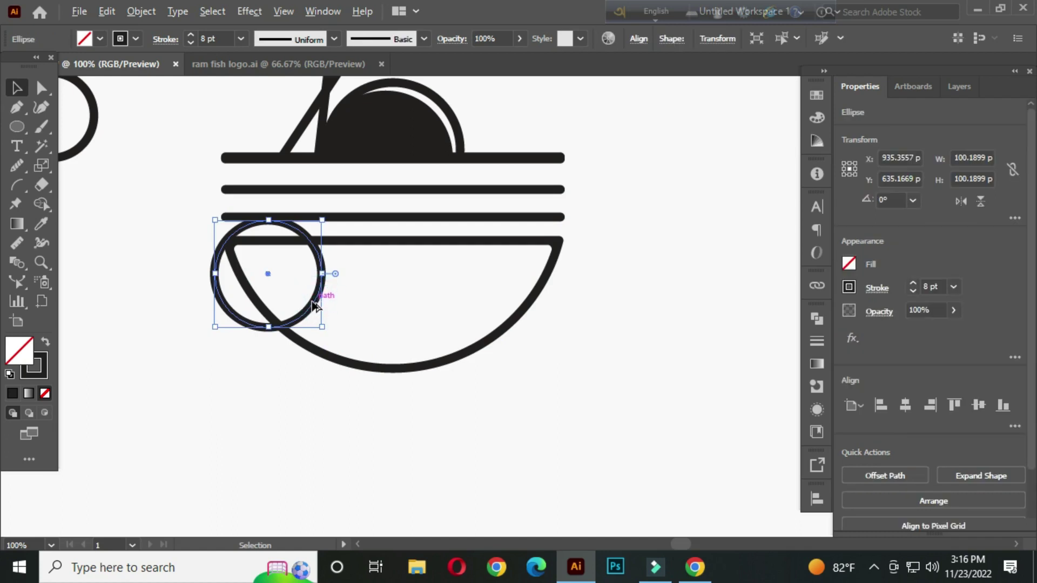
{"action": "left_click_drag", "start_coordinate": [313, 303], "coordinate": [549, 435]}
{"action": "left_click_drag", "start_coordinate": [454, 426], "coordinate": [492, 329]}
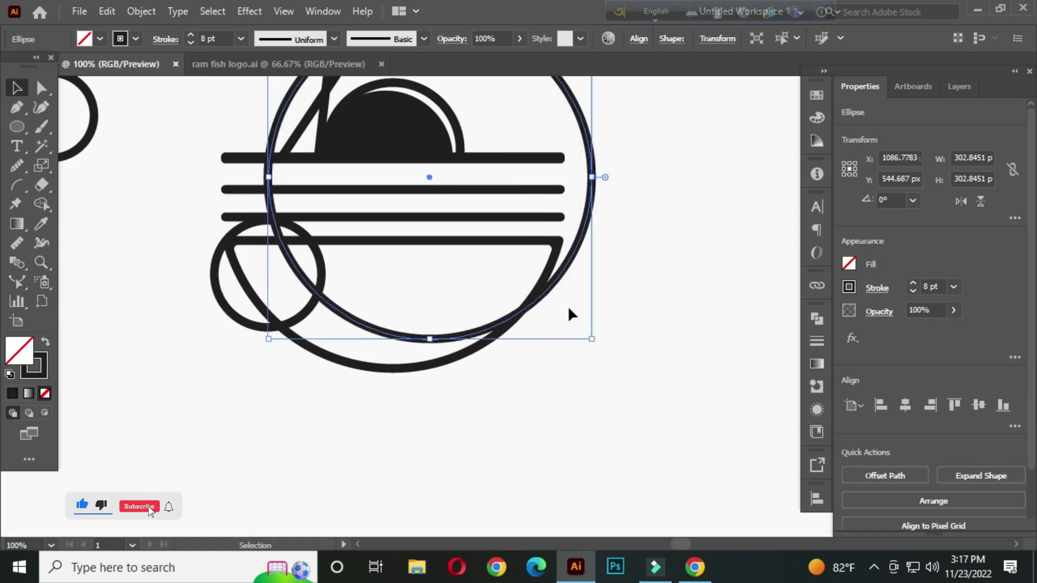
{"action": "left_click", "coordinate": [640, 268]}
{"action": "left_click_drag", "start_coordinate": [529, 284], "coordinate": [493, 290]}
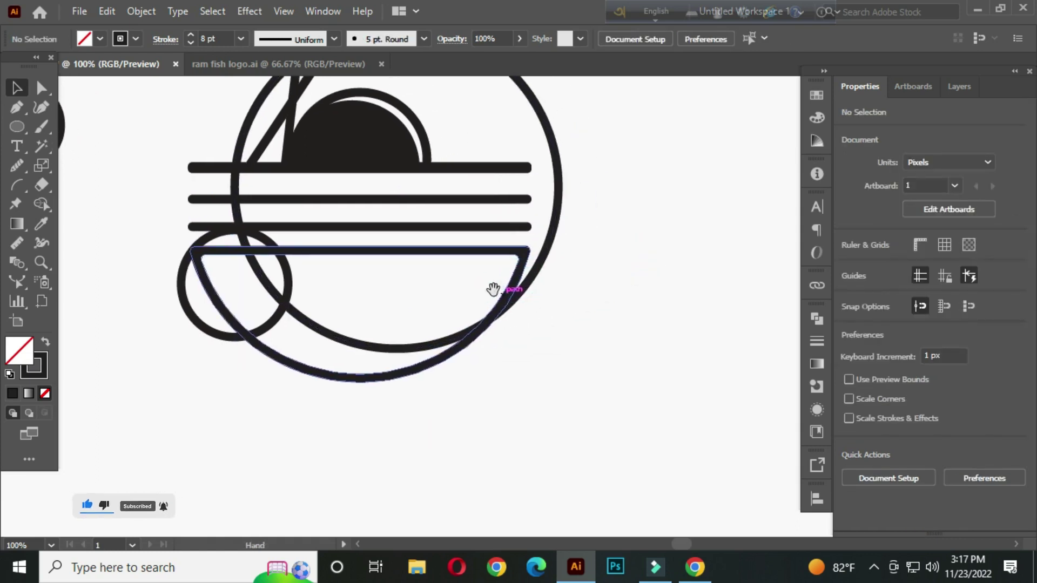
{"action": "scroll", "coordinate": [337, 289], "scroll_direction": "down", "scroll_amount": 1}
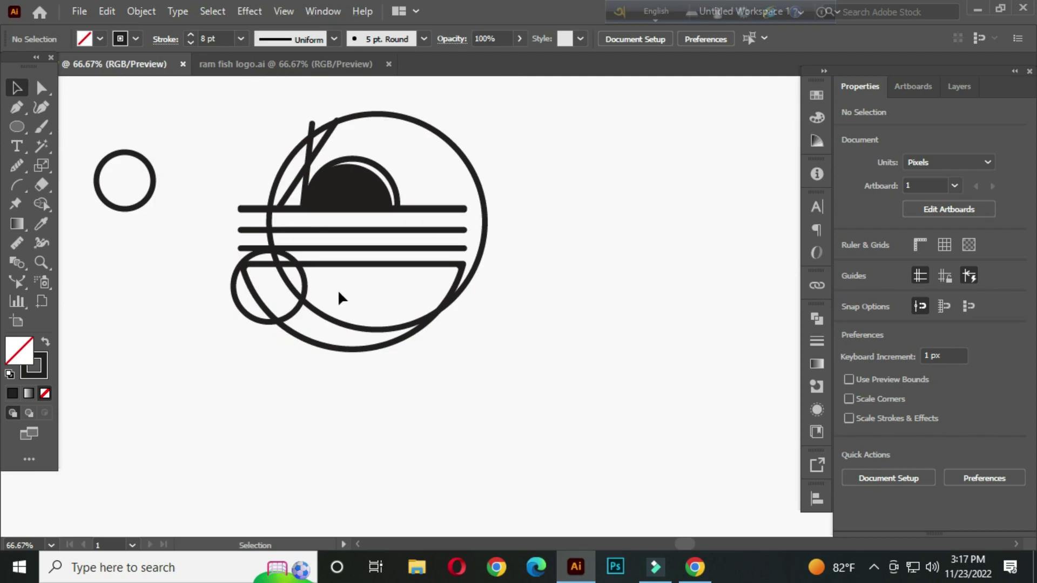
{"action": "left_click_drag", "start_coordinate": [213, 260], "coordinate": [416, 346]}
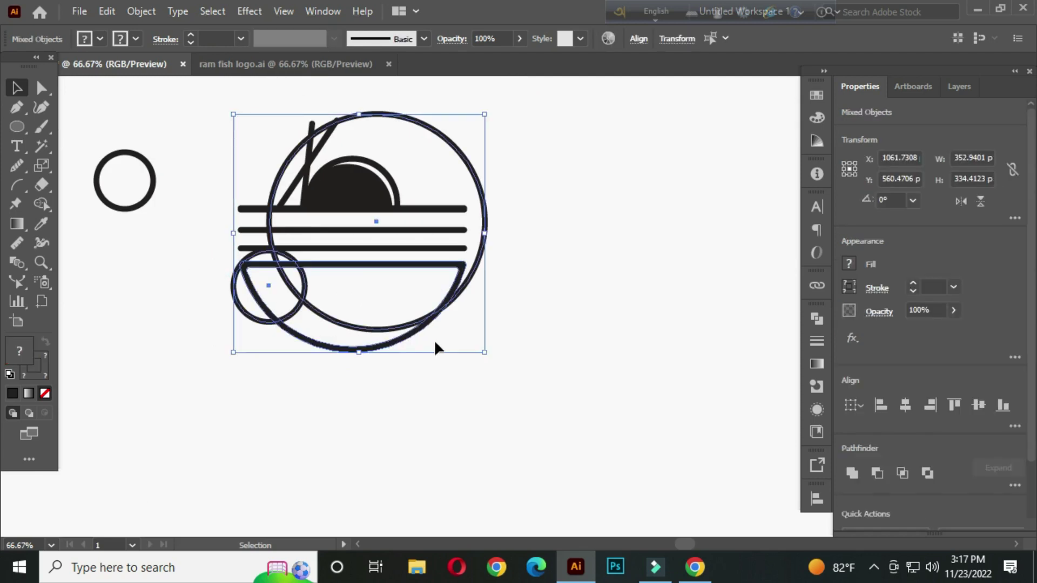
- Expand the selected circles and logo into plain shapes
{"action": "left_click", "coordinate": [139, 11]}
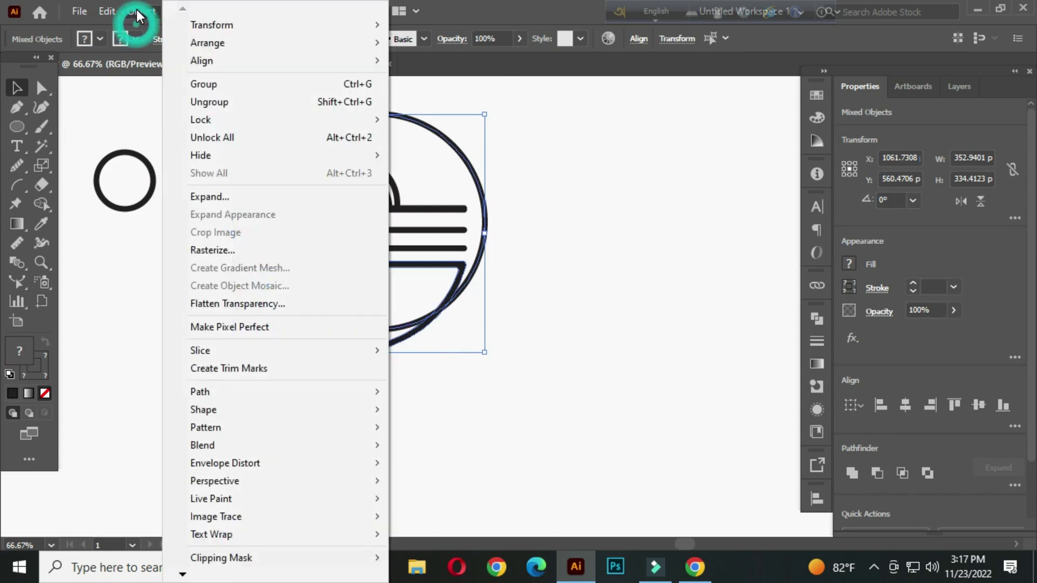
{"action": "left_click", "coordinate": [255, 197]}
{"action": "left_click", "coordinate": [478, 375]}
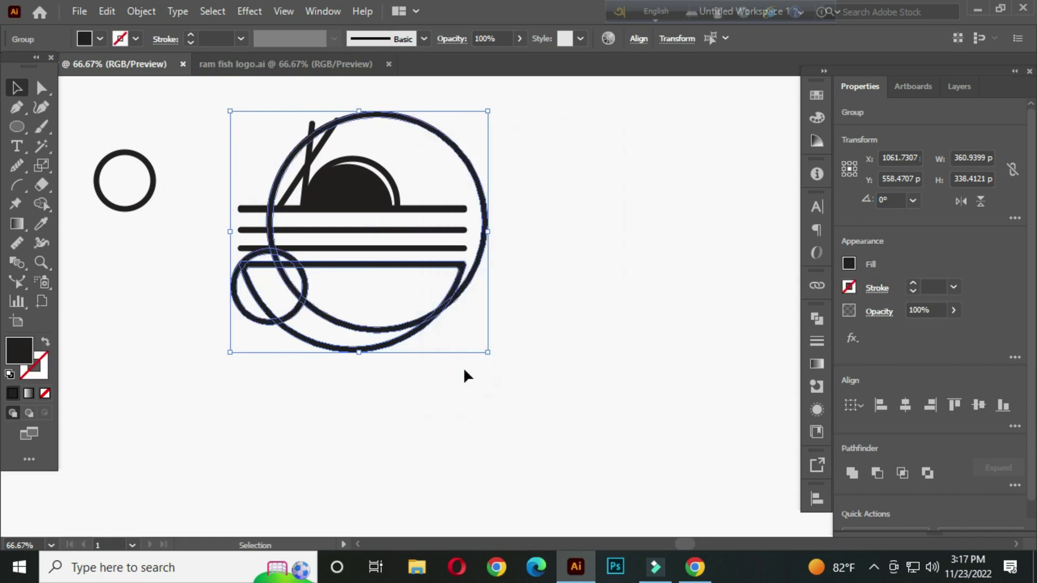
- Trim away the outer ring and small-circle arcs with Shape Builder, leaving the fish's inner curves
{"action": "left_click_drag", "start_coordinate": [40, 205], "coordinate": [102, 203]}
{"action": "scroll", "coordinate": [280, 235], "scroll_direction": "up", "scroll_amount": 1}
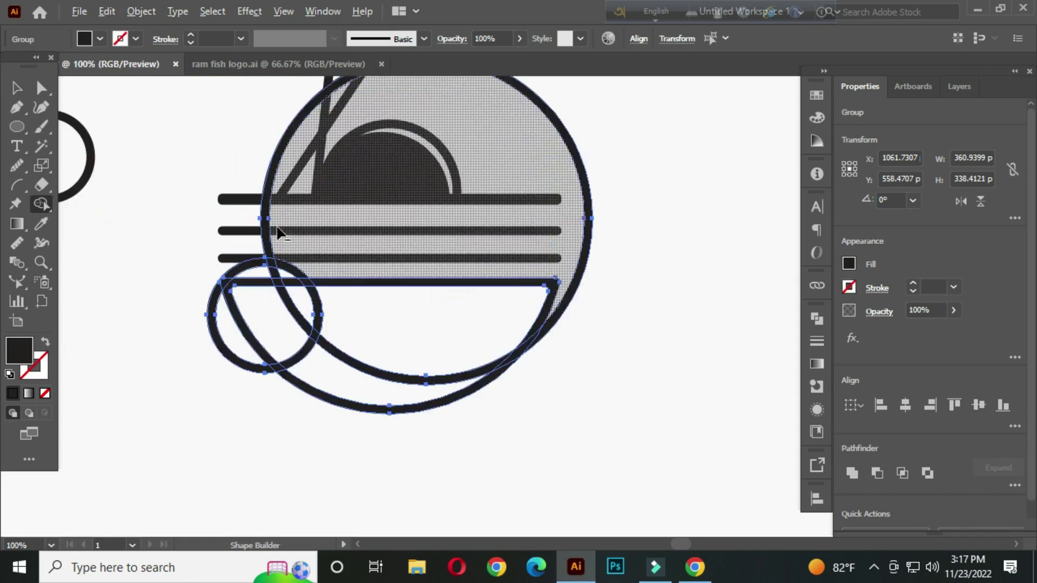
{"action": "left_click", "coordinate": [381, 238], "text": "alt"}
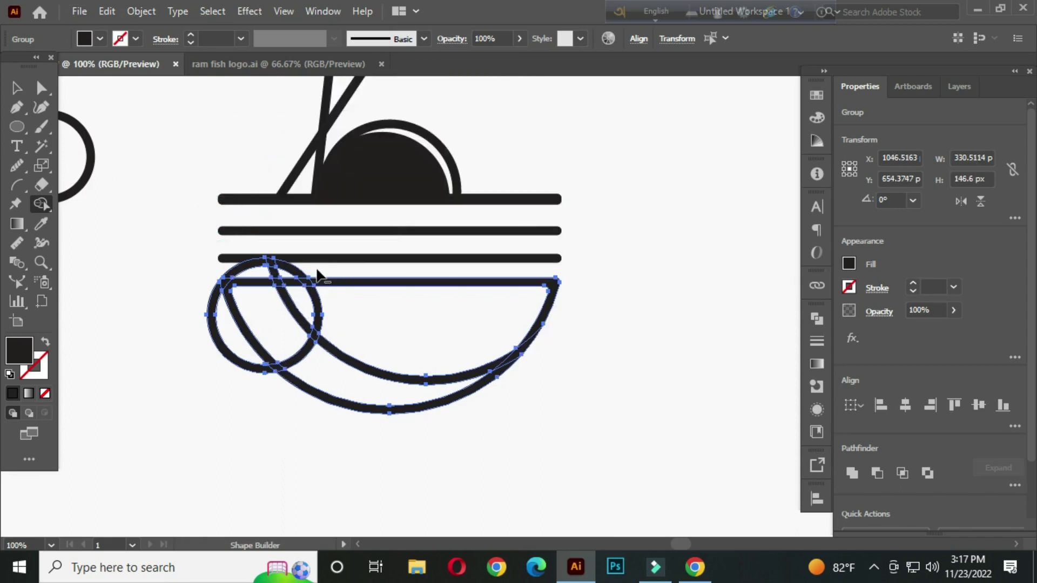
{"action": "mouse_move", "coordinate": [319, 275]}
{"action": "left_mouse_down"}
{"action": "mouse_move", "coordinate": [212, 270]}
{"action": "mouse_move", "coordinate": [232, 270]}
{"action": "left_mouse_up"}
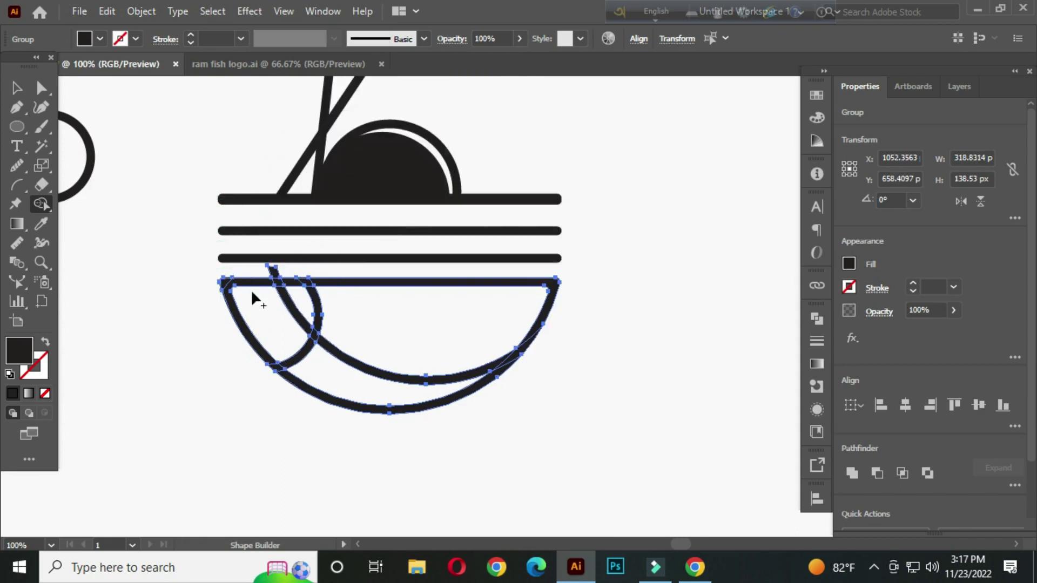
{"action": "left_click_drag", "start_coordinate": [290, 307], "coordinate": [273, 270]}
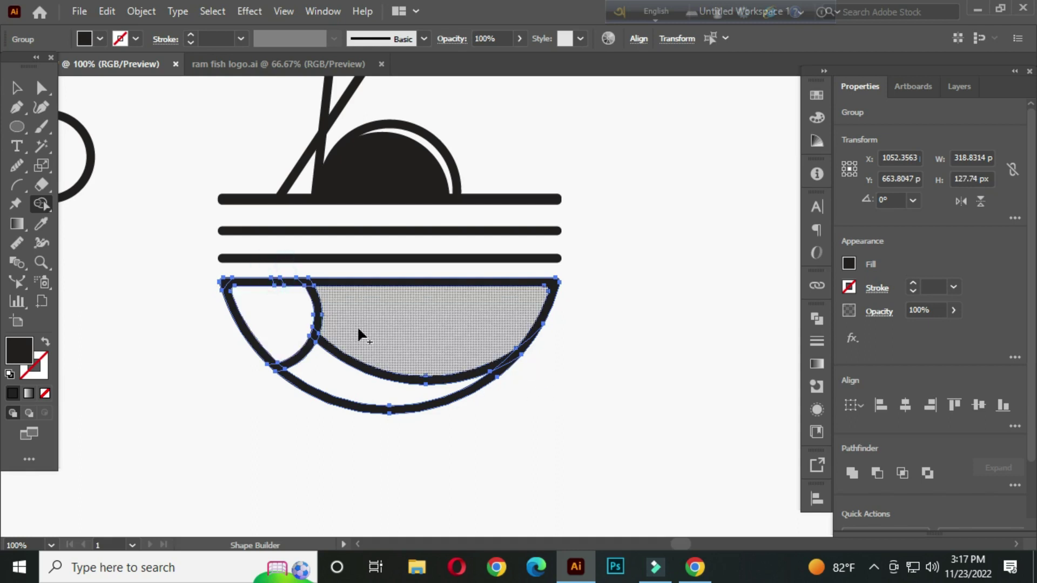
{"action": "left_click", "coordinate": [19, 88]}
{"action": "left_click", "coordinate": [207, 124]}
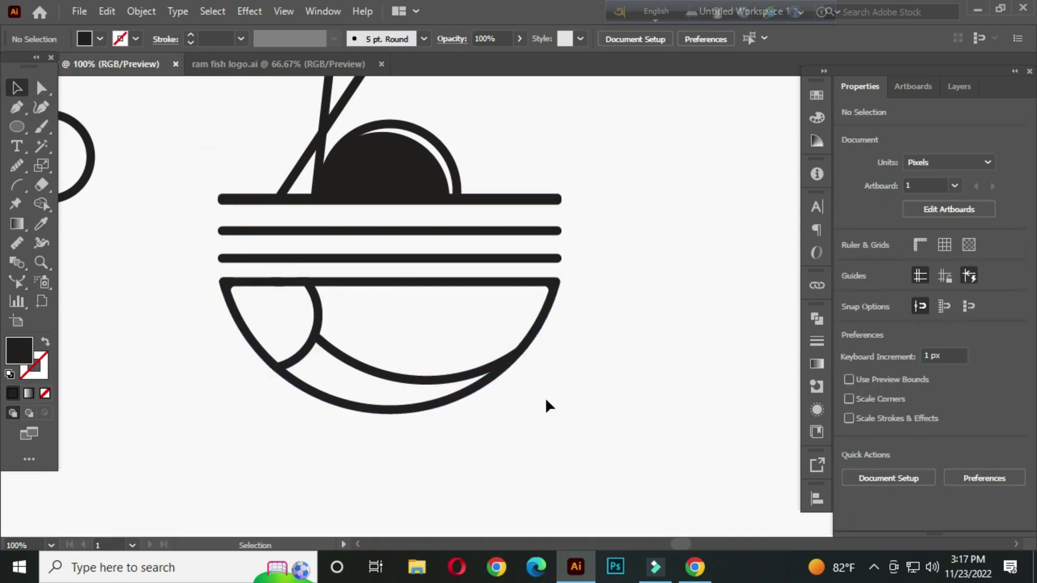
{"action": "left_click_drag", "start_coordinate": [539, 370], "coordinate": [532, 367]}
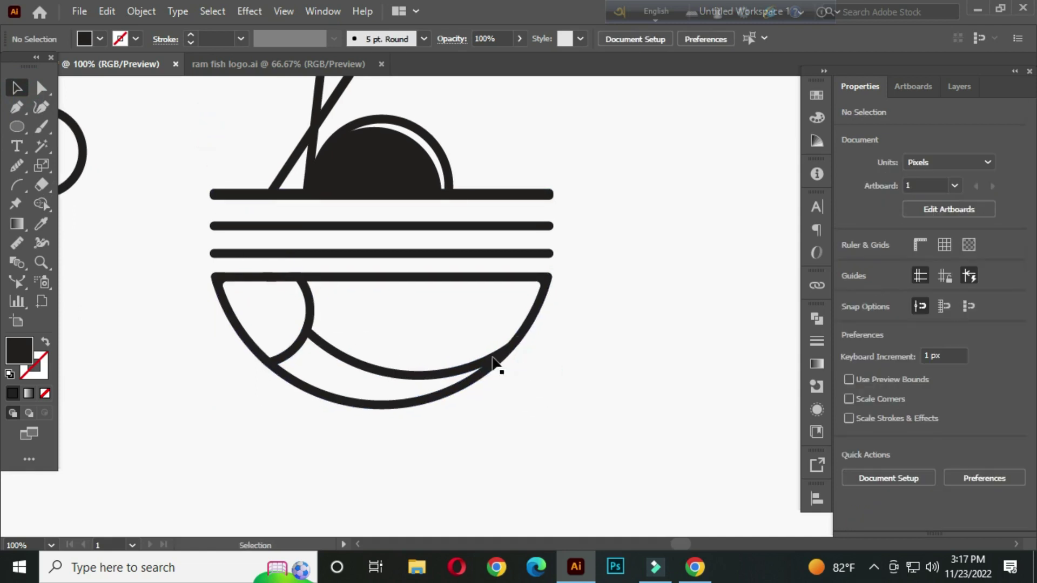
- Copy the outline circle onto the fish's head, shrink it to about 12.13 px, and fill it solid black
{"action": "left_click", "coordinate": [85, 167]}
{"action": "left_click_drag", "start_coordinate": [81, 175], "coordinate": [303, 321]}
{"action": "scroll", "coordinate": [302, 321], "scroll_direction": "up", "scroll_amount": 2}
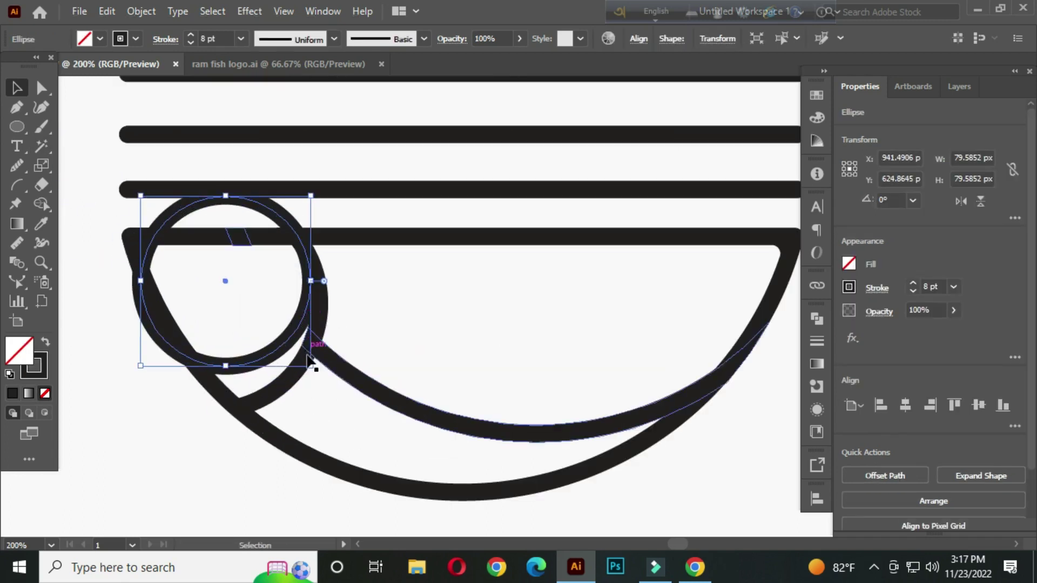
{"action": "left_click_drag", "start_coordinate": [312, 363], "coordinate": [238, 293]}
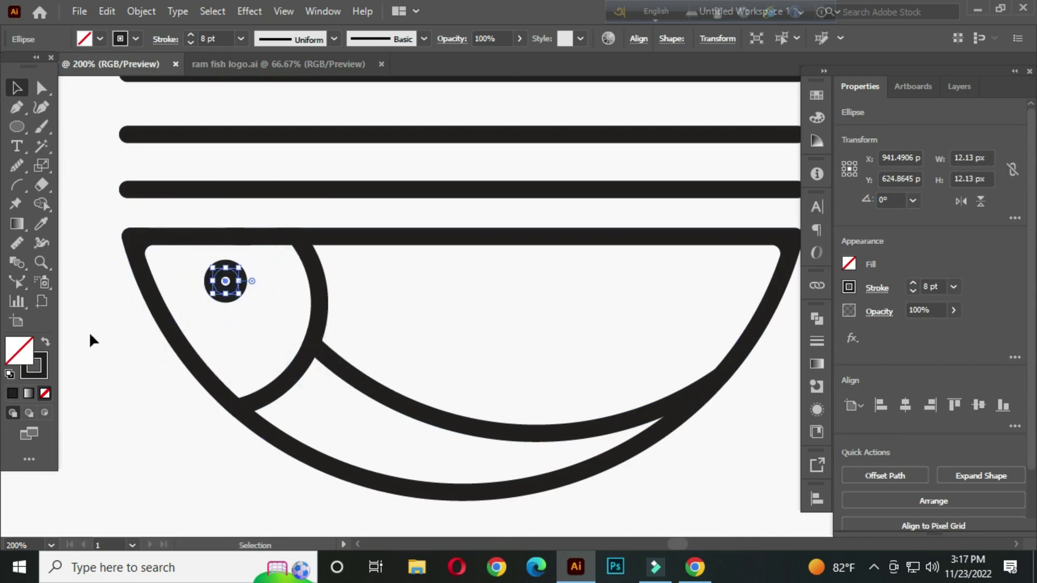
{"action": "left_click", "coordinate": [45, 344]}
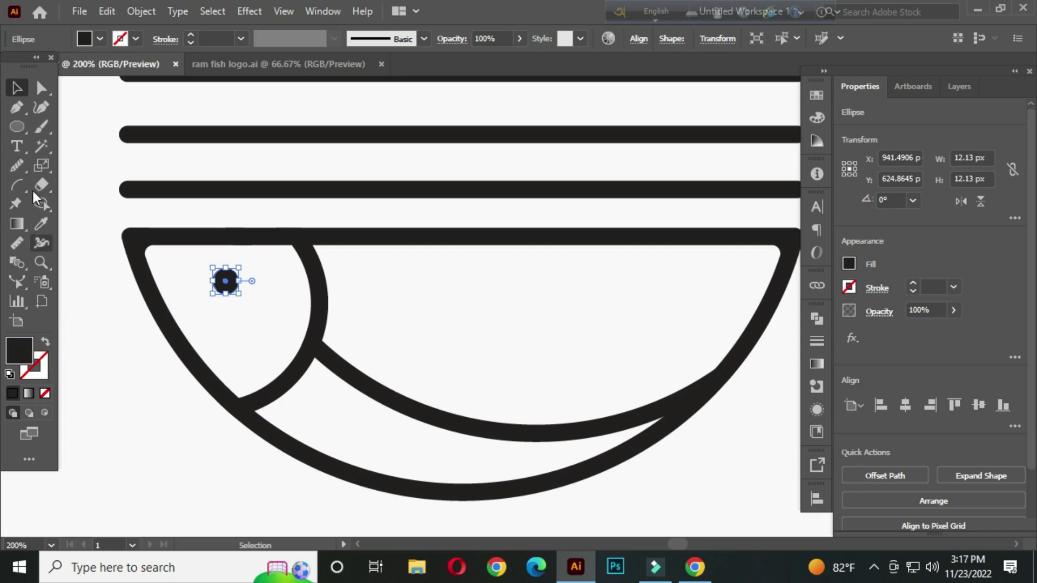
{"action": "left_click", "coordinate": [106, 298]}
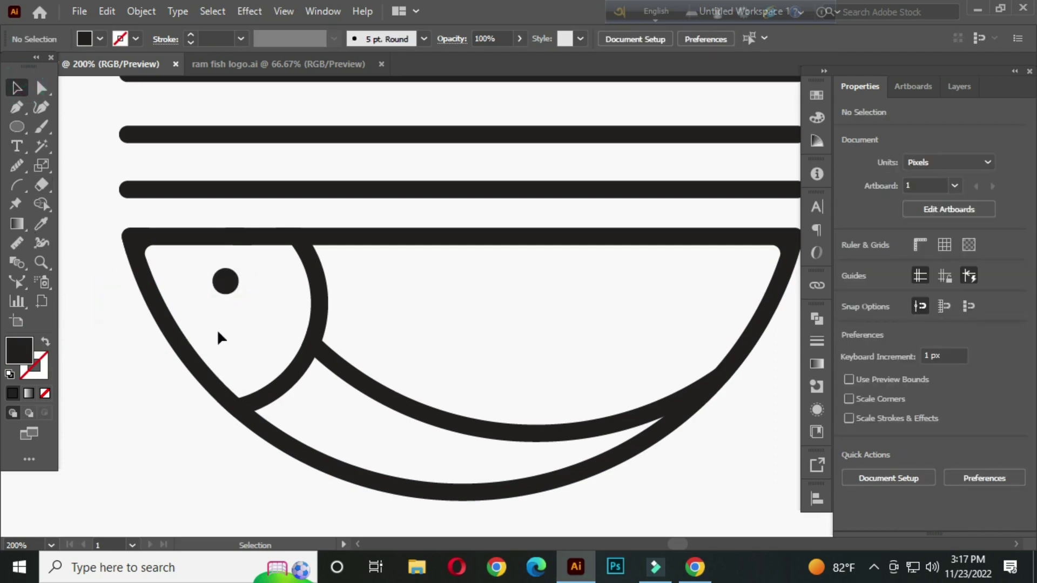
{"action": "scroll", "coordinate": [251, 327], "scroll_direction": "down", "scroll_amount": 2}
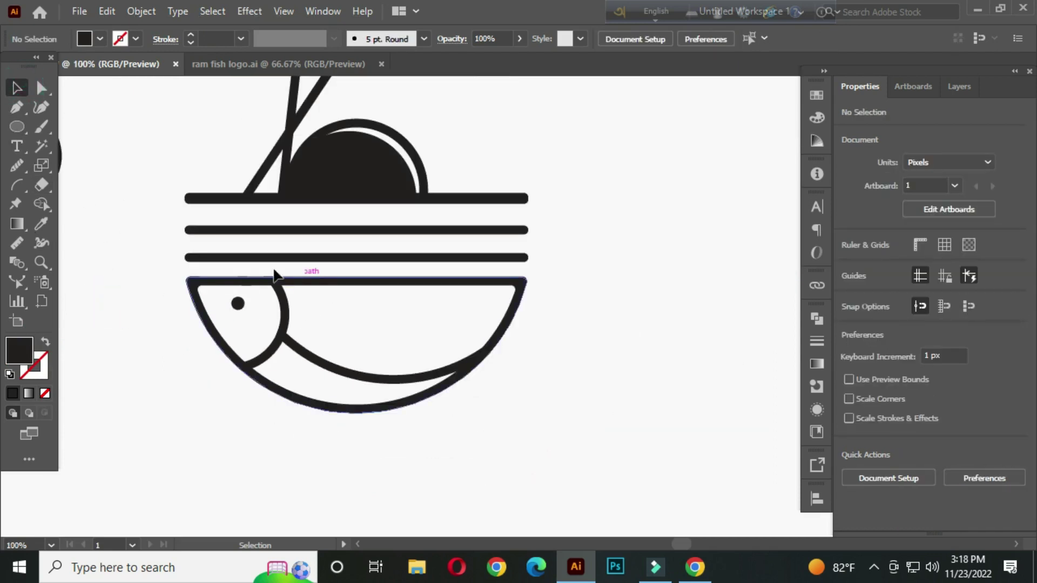
{"action": "scroll", "coordinate": [504, 254], "scroll_direction": "down", "scroll_amount": 1}
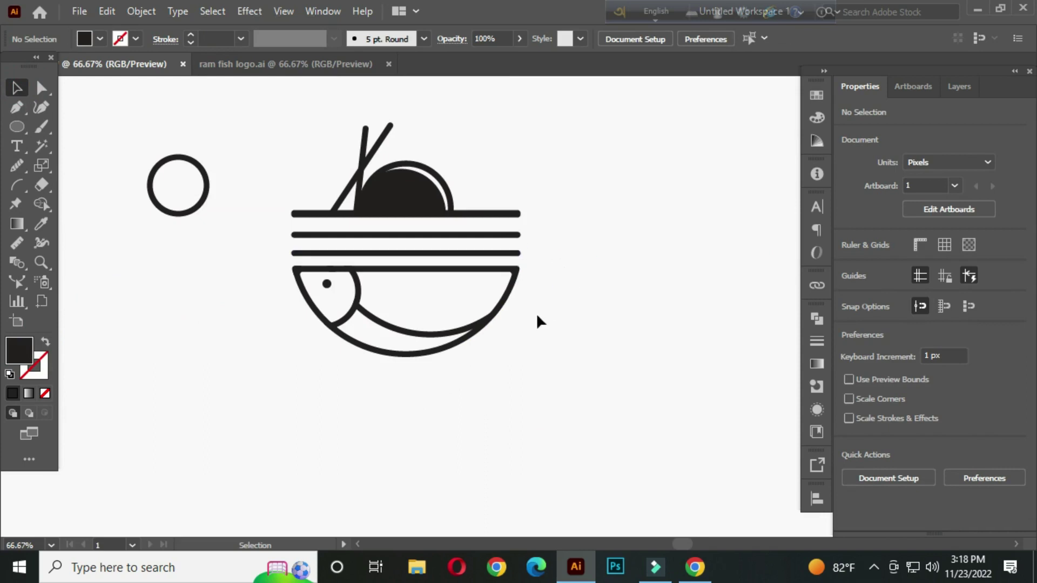
- Draw a closed triangular tail with the Pen tool from the third line's end out past the bowl's right rim
{"action": "left_click", "coordinate": [17, 110]}
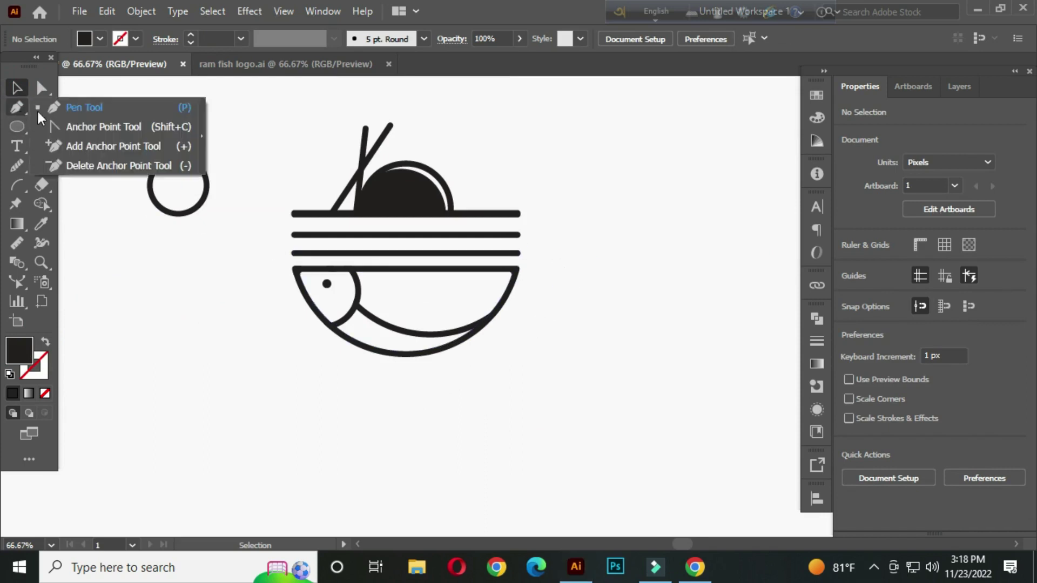
{"action": "left_click", "coordinate": [76, 111]}
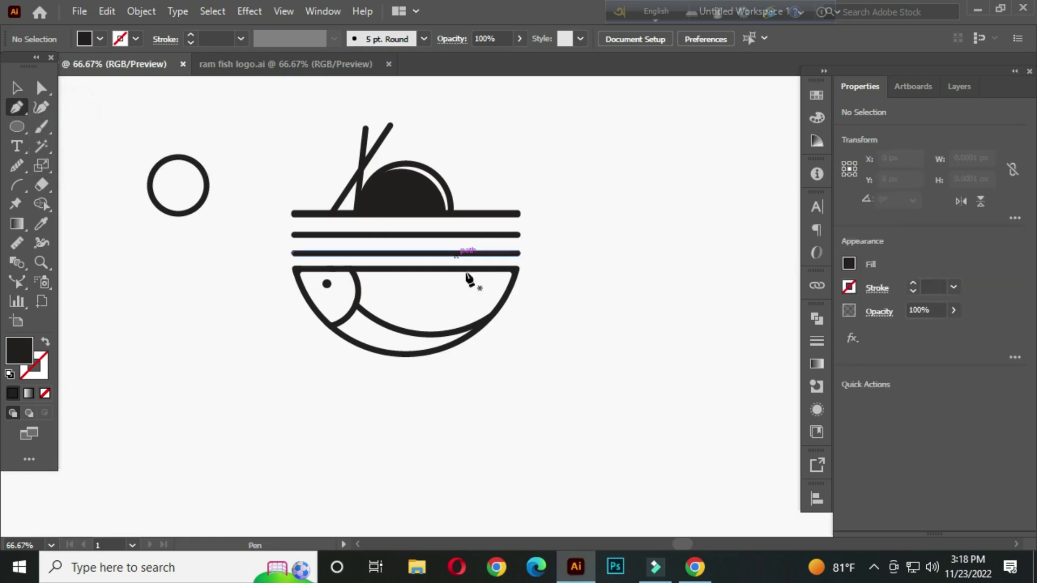
{"action": "scroll", "coordinate": [547, 274], "scroll_direction": "up", "scroll_amount": 1}
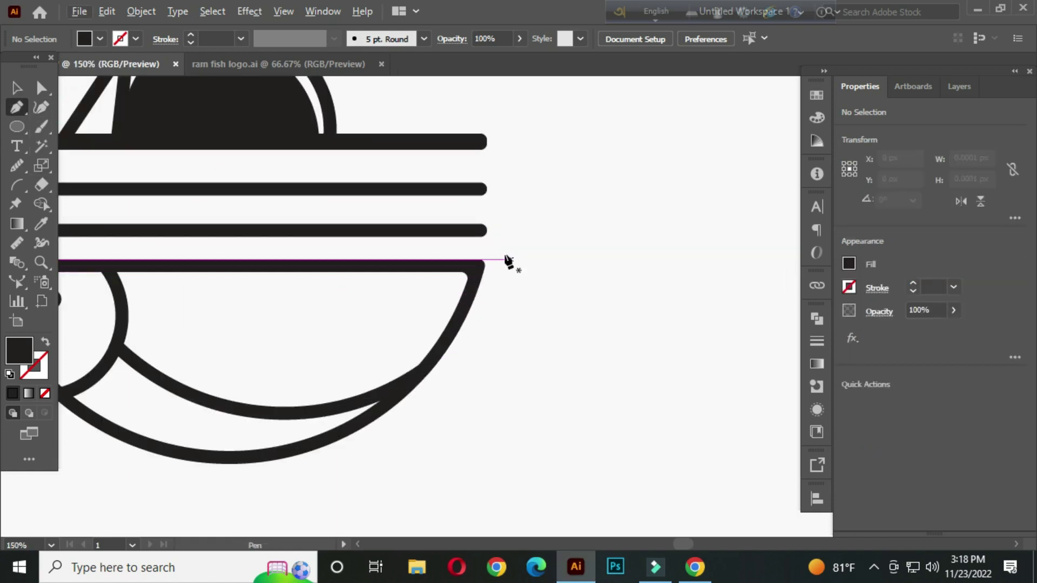
{"action": "left_click", "coordinate": [481, 225]}
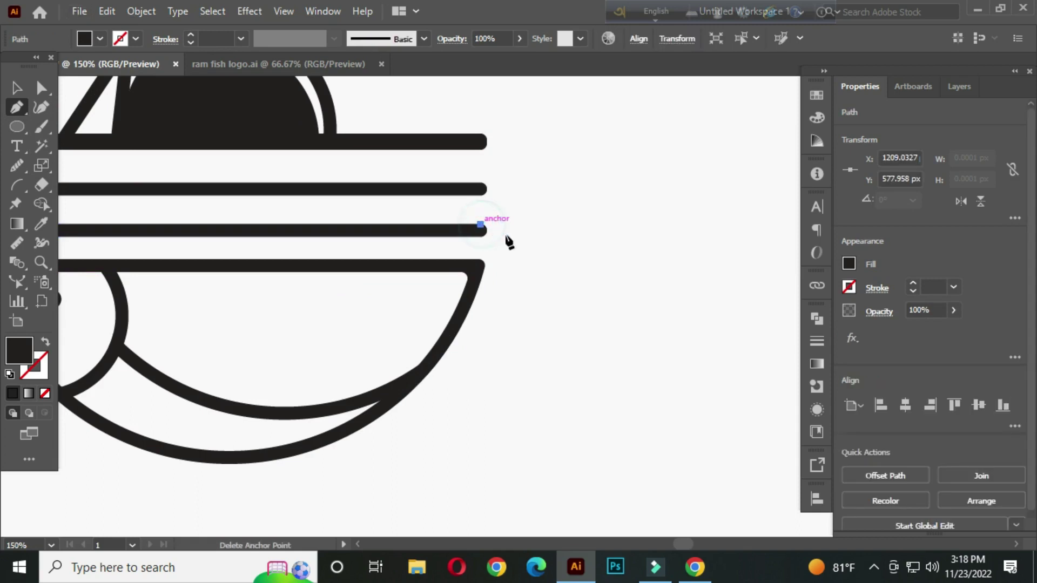
{"action": "left_click", "coordinate": [601, 280]}
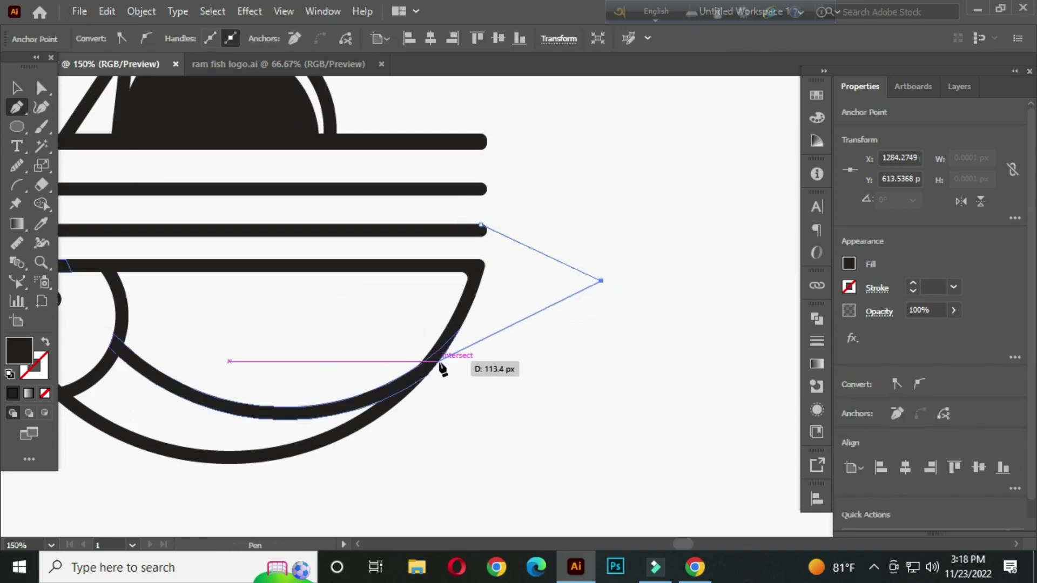
{"action": "left_click", "coordinate": [437, 361]}
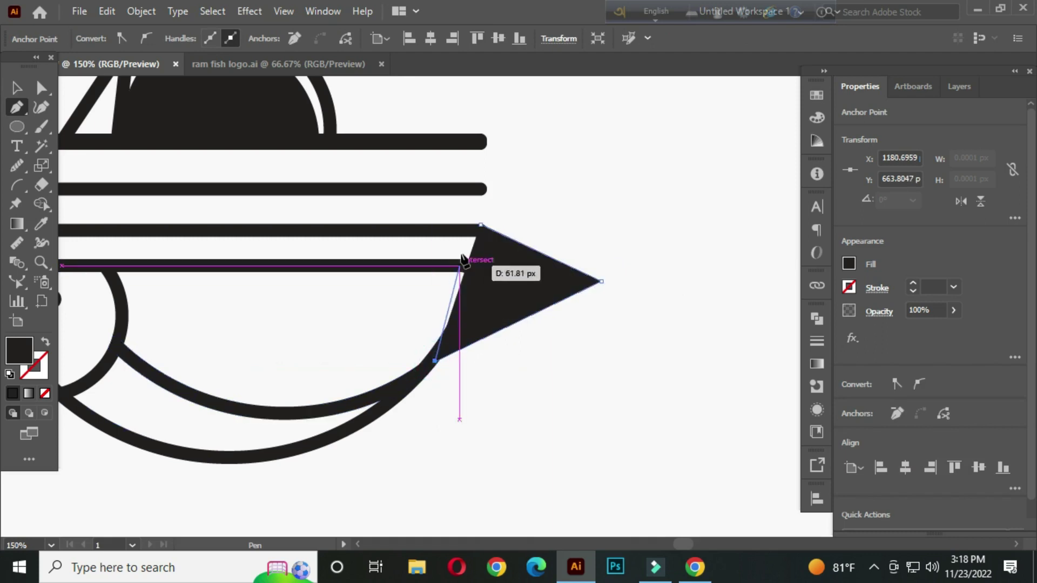
{"action": "left_click", "coordinate": [480, 225]}
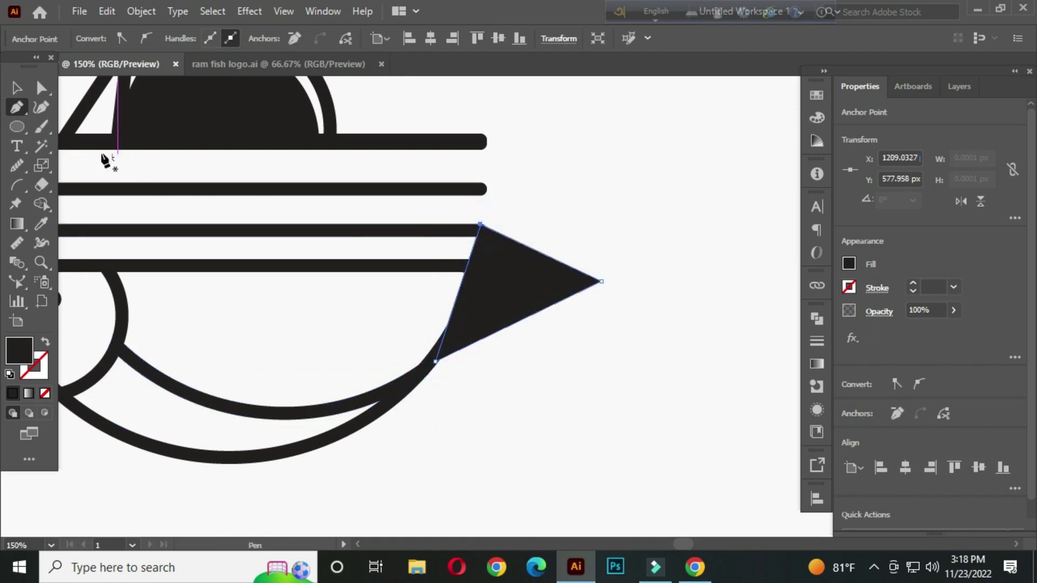
- Curve the tail's left and top edges inward with the Anchor Point tool
{"action": "left_click", "coordinate": [17, 87]}
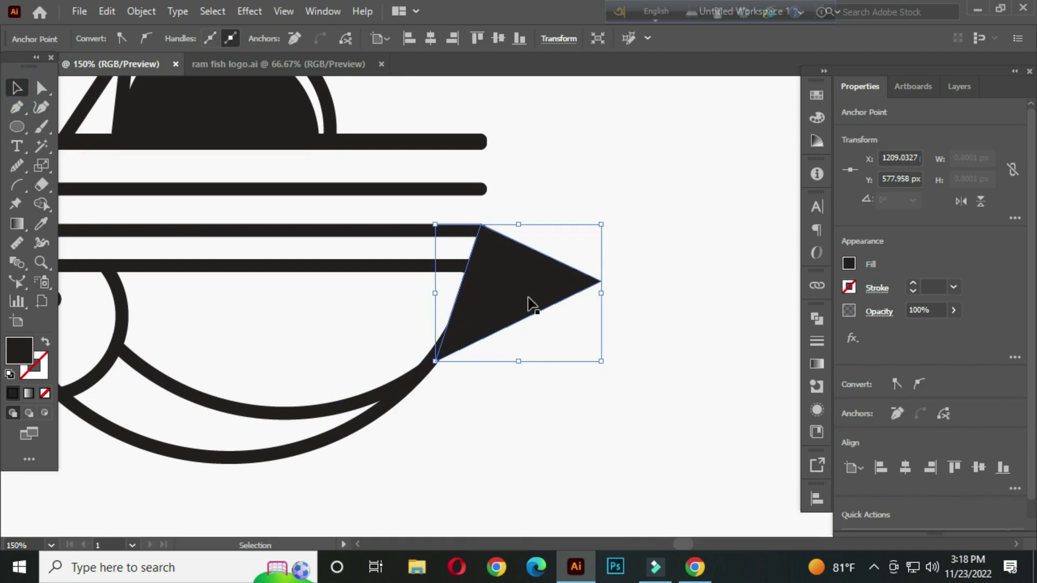
{"action": "left_click", "coordinate": [17, 107]}
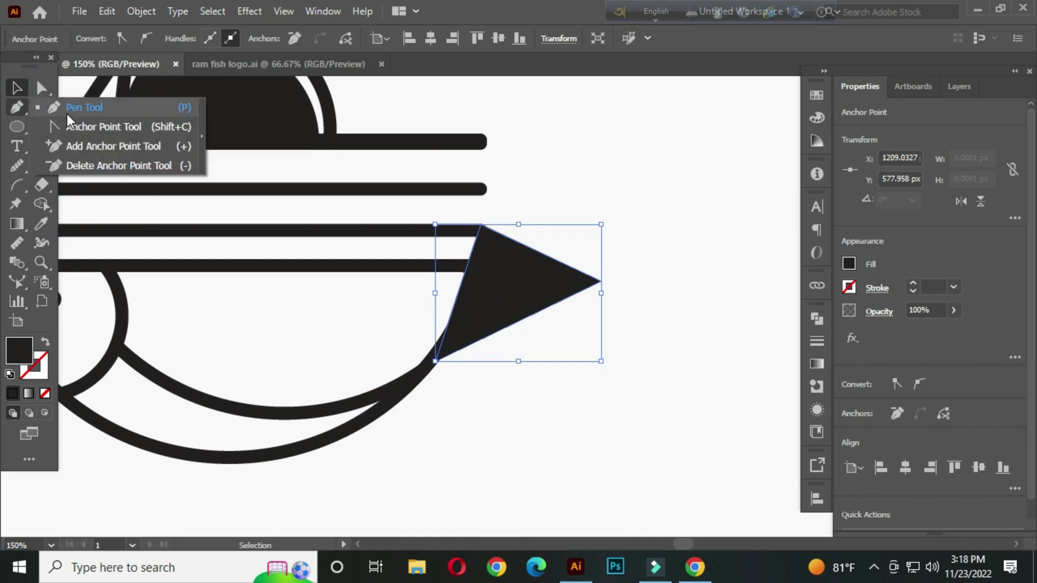
{"action": "left_click", "coordinate": [106, 128]}
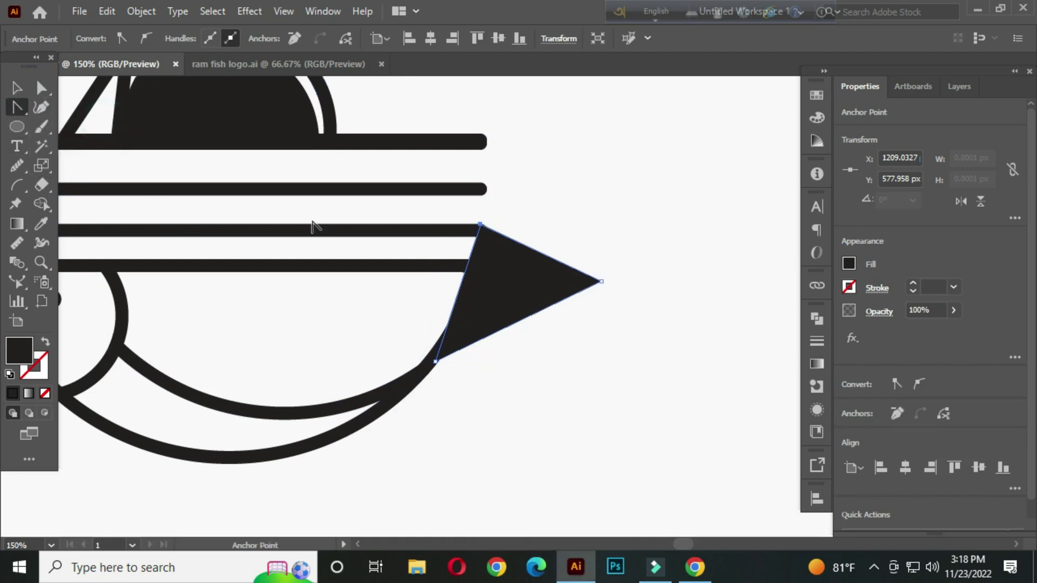
{"action": "scroll", "coordinate": [480, 283], "scroll_direction": "up", "scroll_amount": 1}
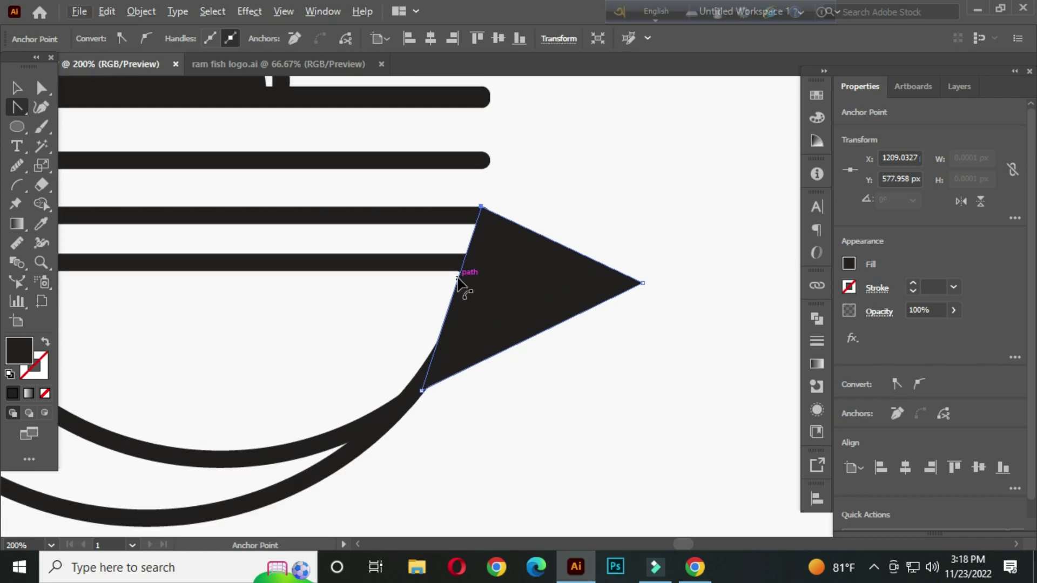
{"action": "left_click_drag", "start_coordinate": [457, 279], "coordinate": [499, 279]}
{"action": "left_click_drag", "start_coordinate": [558, 246], "coordinate": [558, 254]}
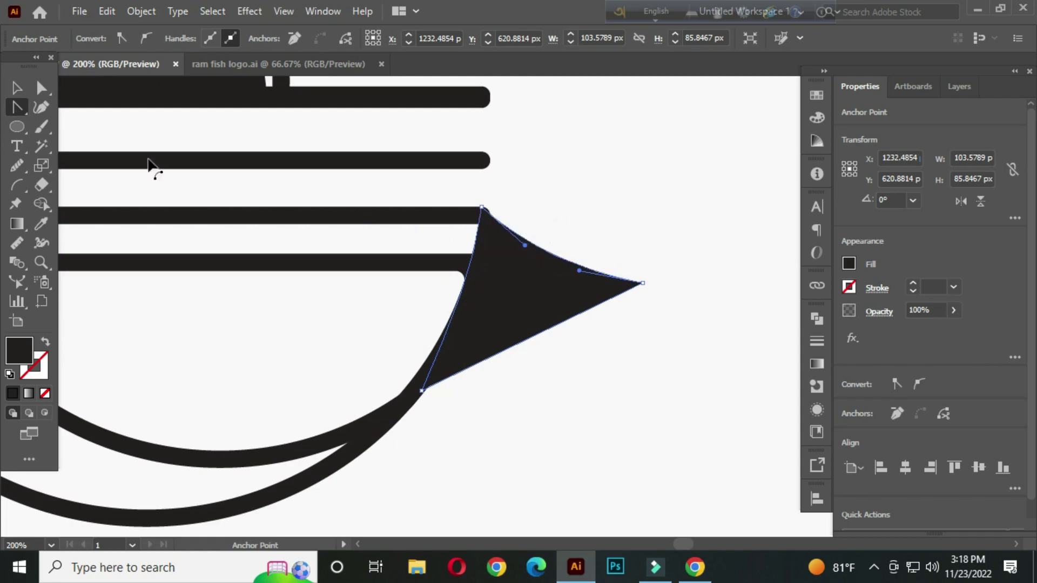
{"action": "left_click", "coordinate": [16, 88]}
- Round the tail's pointed tip with a roughly 2.74 px corner radius
{"action": "left_click", "coordinate": [636, 150]}
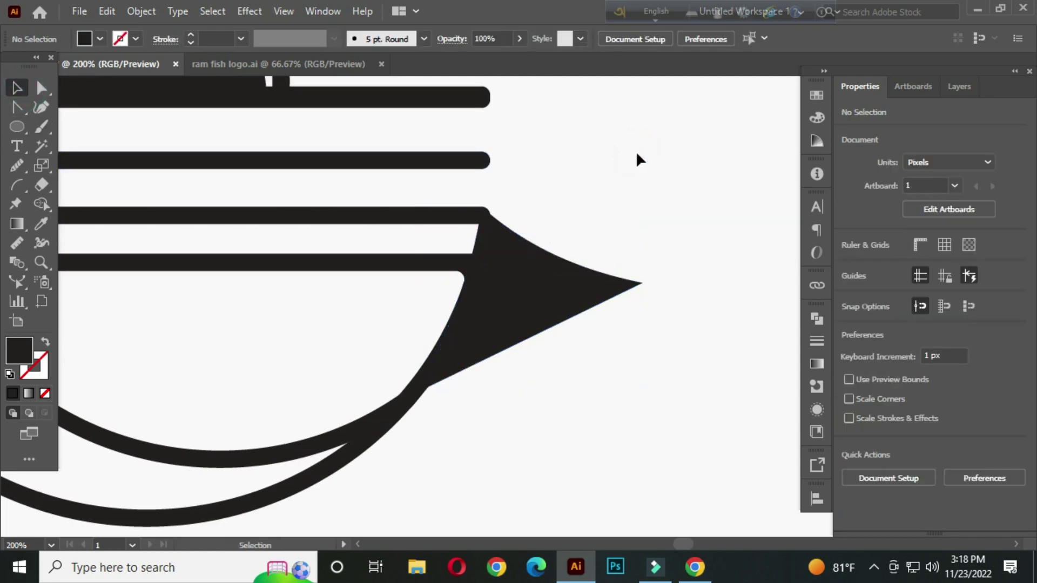
{"action": "left_click", "coordinate": [507, 283]}
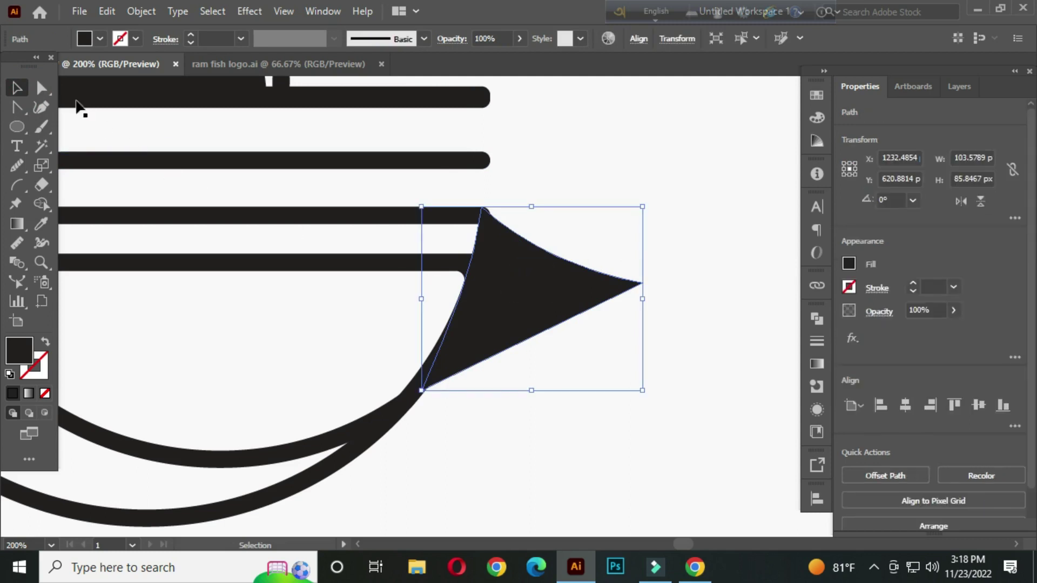
{"action": "left_click_drag", "start_coordinate": [43, 90], "coordinate": [109, 89]}
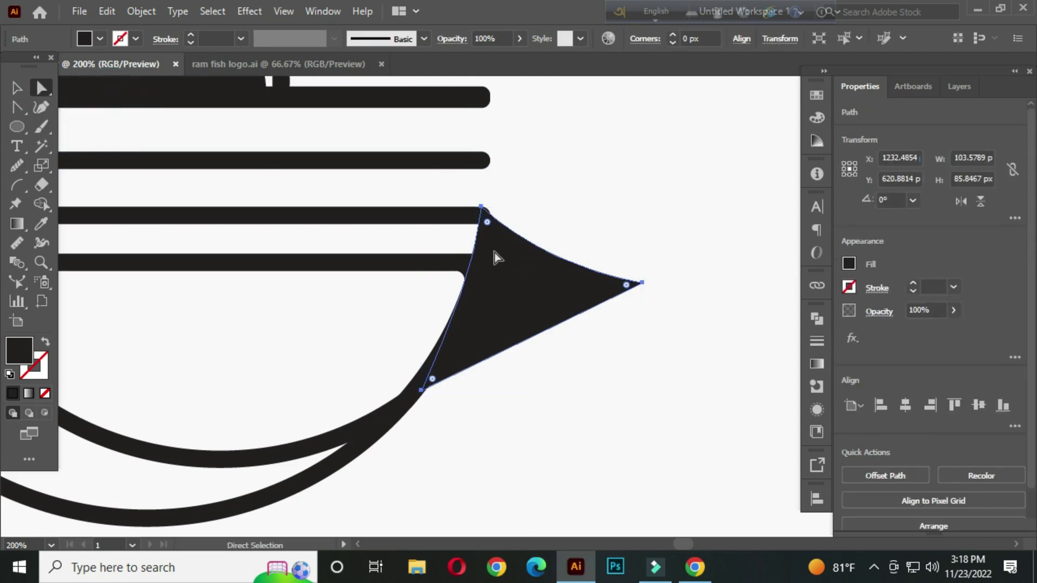
{"action": "scroll", "coordinate": [621, 291], "scroll_direction": "up", "scroll_amount": 1}
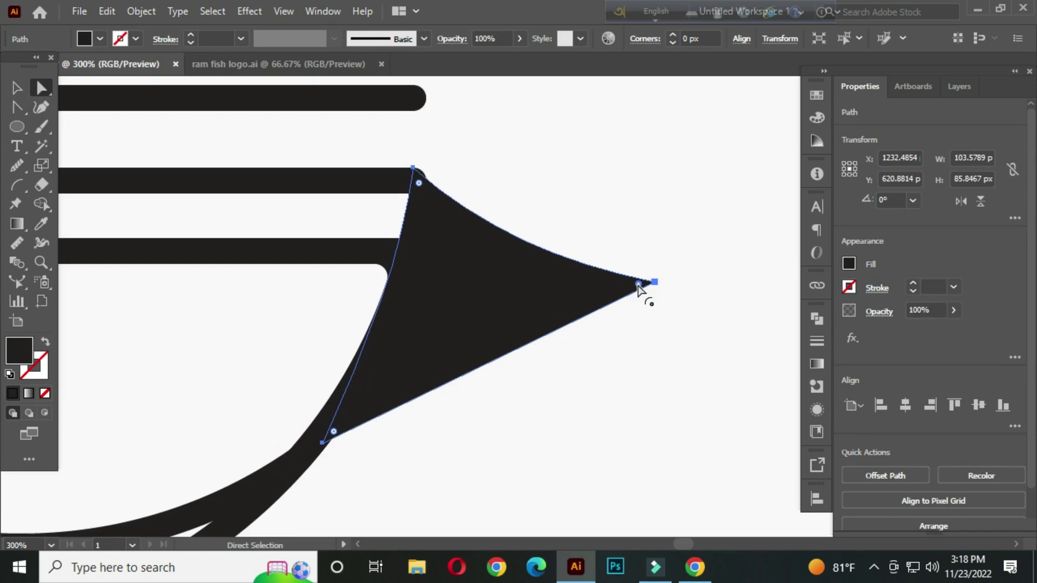
{"action": "left_click_drag", "start_coordinate": [639, 286], "coordinate": [630, 283]}
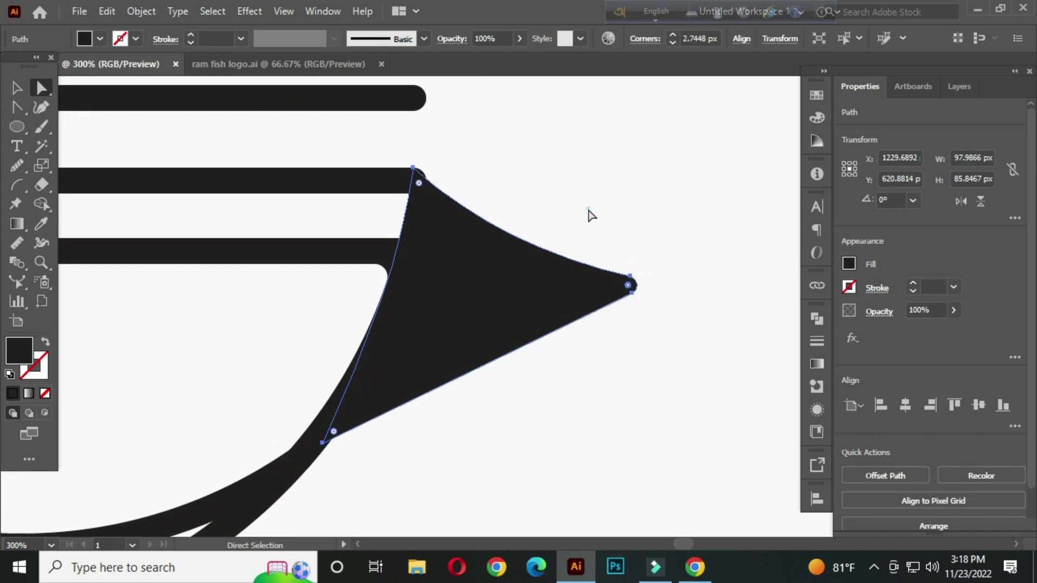
{"action": "left_click", "coordinate": [591, 216]}
{"action": "left_click", "coordinate": [17, 88]}
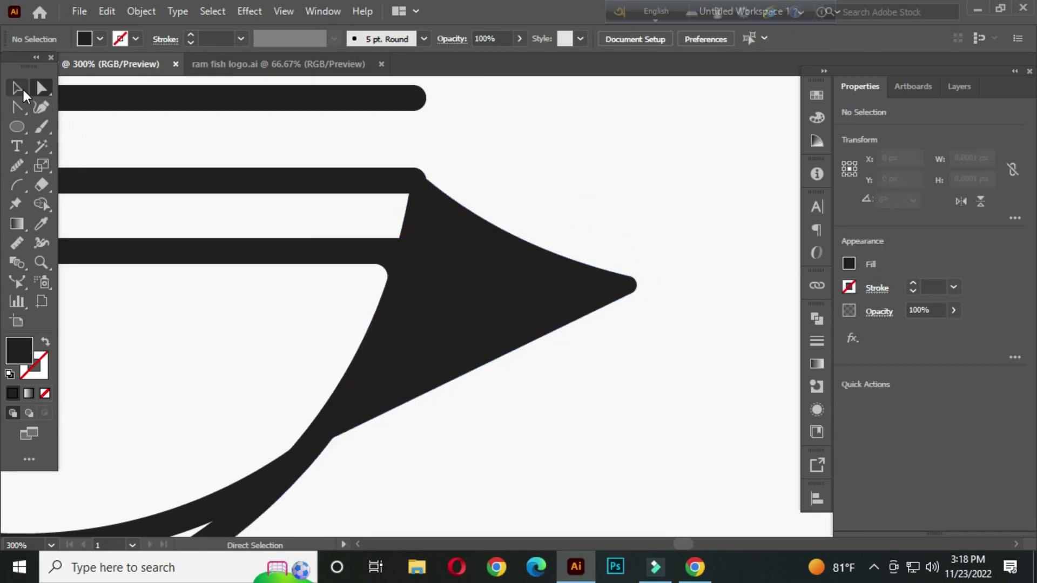
{"action": "left_click", "coordinate": [168, 359]}
{"action": "scroll", "coordinate": [393, 350], "scroll_direction": "down", "scroll_amount": 3}
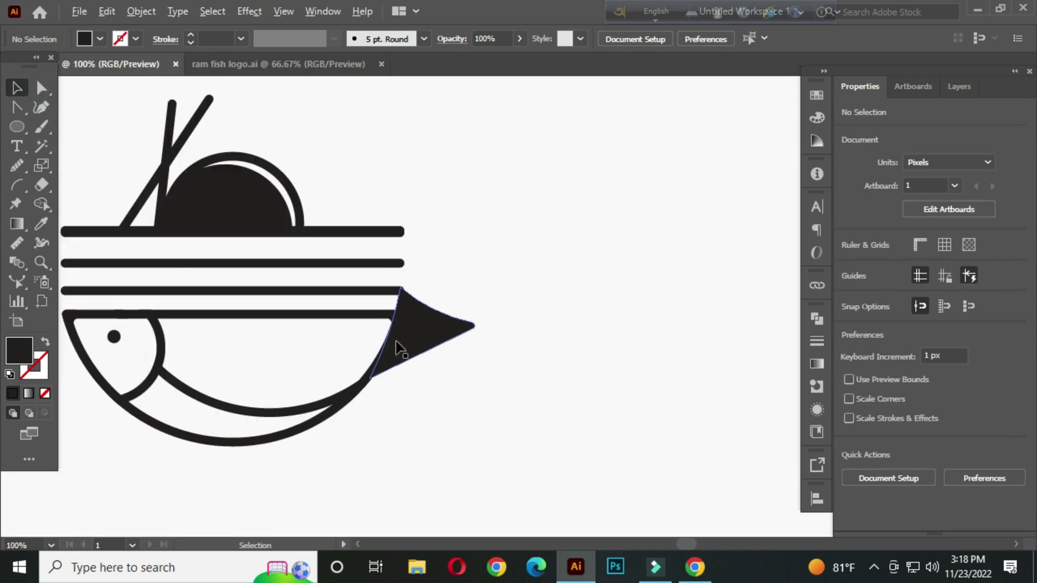
{"action": "scroll", "coordinate": [422, 346], "scroll_direction": "down", "scroll_amount": 1}
{"action": "left_click_drag", "start_coordinate": [351, 358], "coordinate": [445, 327]}
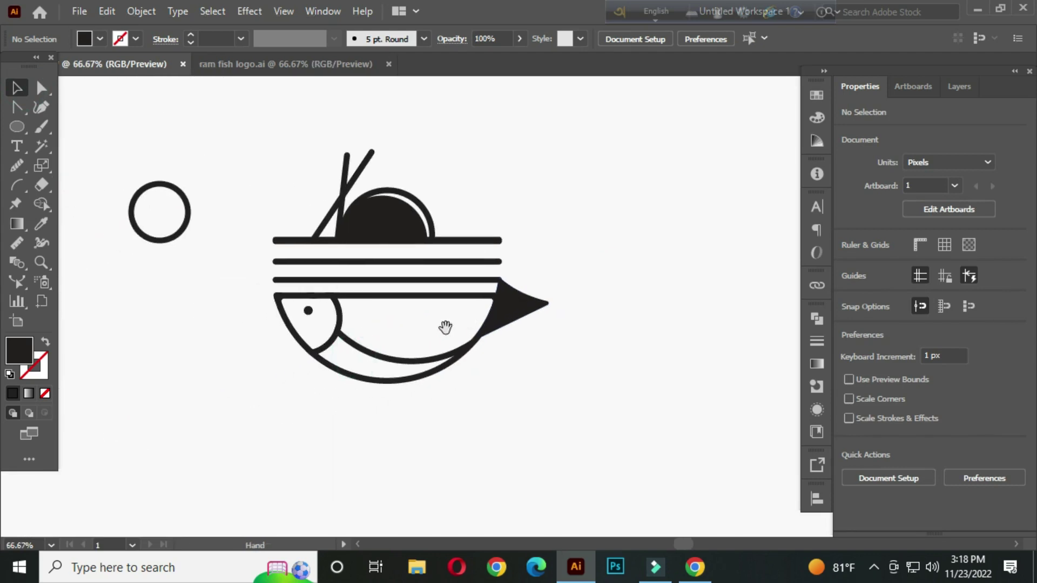
{"action": "right_click", "coordinate": [17, 126]}
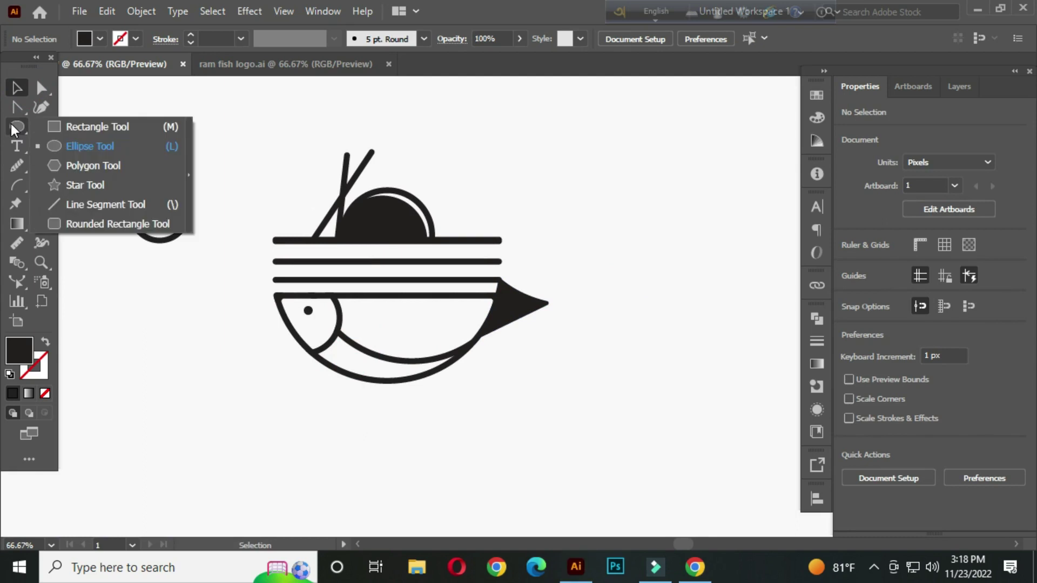
- Draw a rectangle just below the bowl's bottom curve
{"action": "left_click", "coordinate": [124, 130]}
{"action": "scroll", "coordinate": [409, 441], "scroll_direction": "up", "scroll_amount": 3}
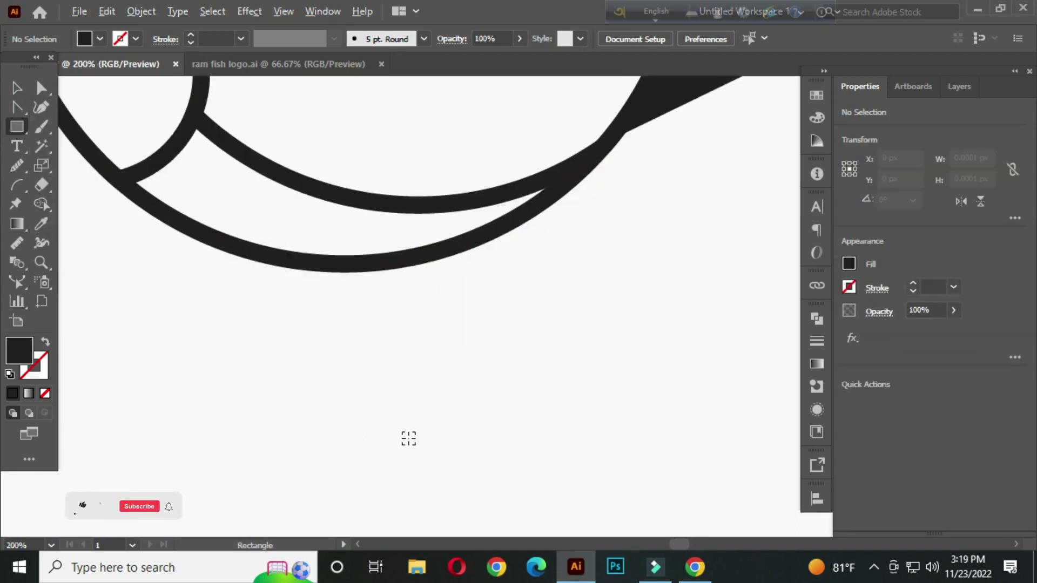
{"action": "left_click_drag", "start_coordinate": [282, 260], "coordinate": [434, 311]}
{"action": "left_click_drag", "start_coordinate": [436, 312], "coordinate": [436, 311]}
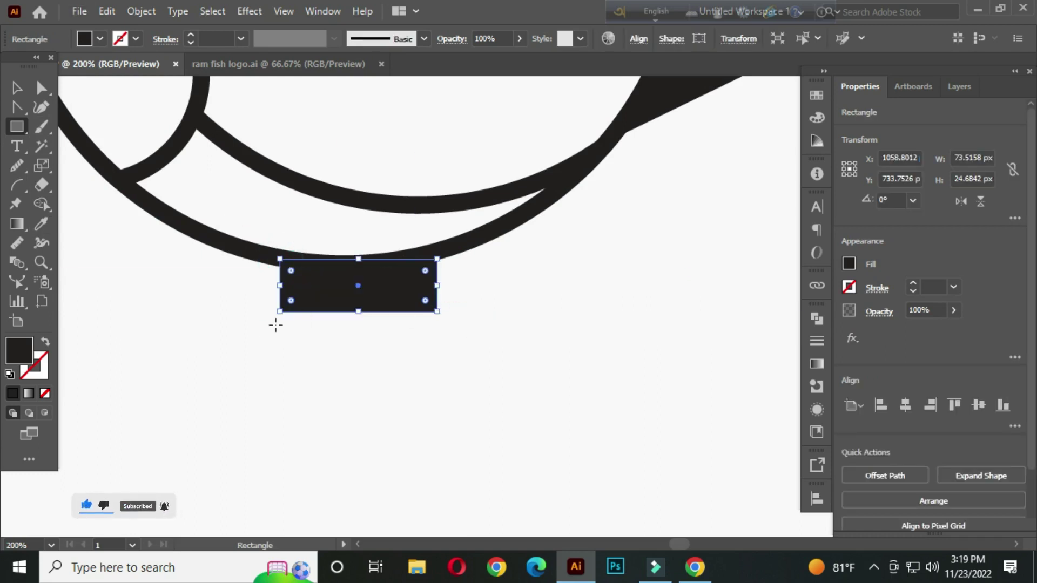
- Make the rectangle an unfilled 8 pt outline and centre it under the bowl
{"action": "left_click", "coordinate": [48, 347]}
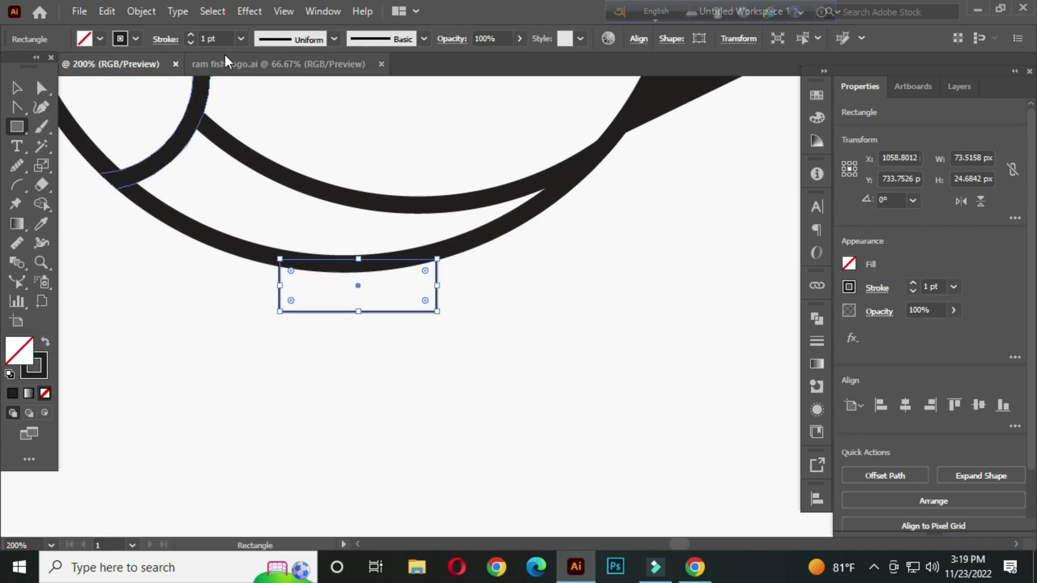
{"action": "left_click", "coordinate": [229, 39]}
{"action": "left_click_drag", "start_coordinate": [229, 39], "coordinate": [186, 43]}
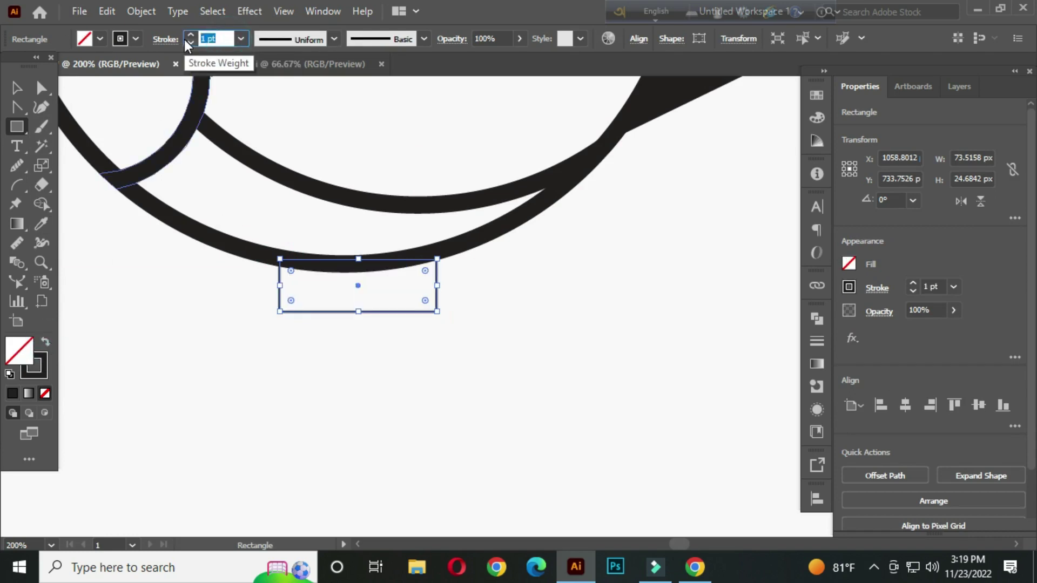
{"action": "type", "text": "8"}
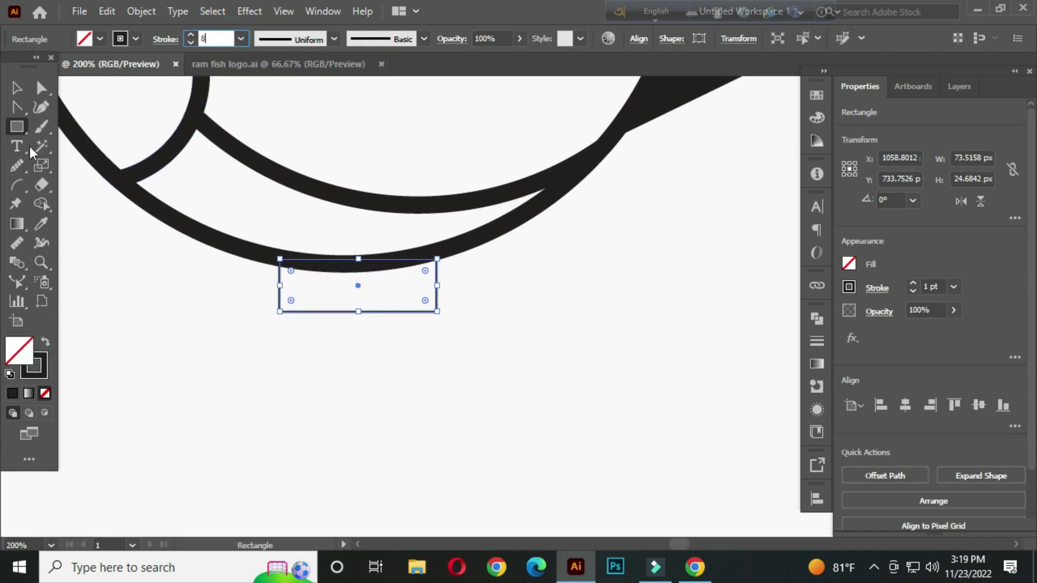
{"action": "left_click", "coordinate": [16, 87]}
{"action": "left_click", "coordinate": [179, 326]}
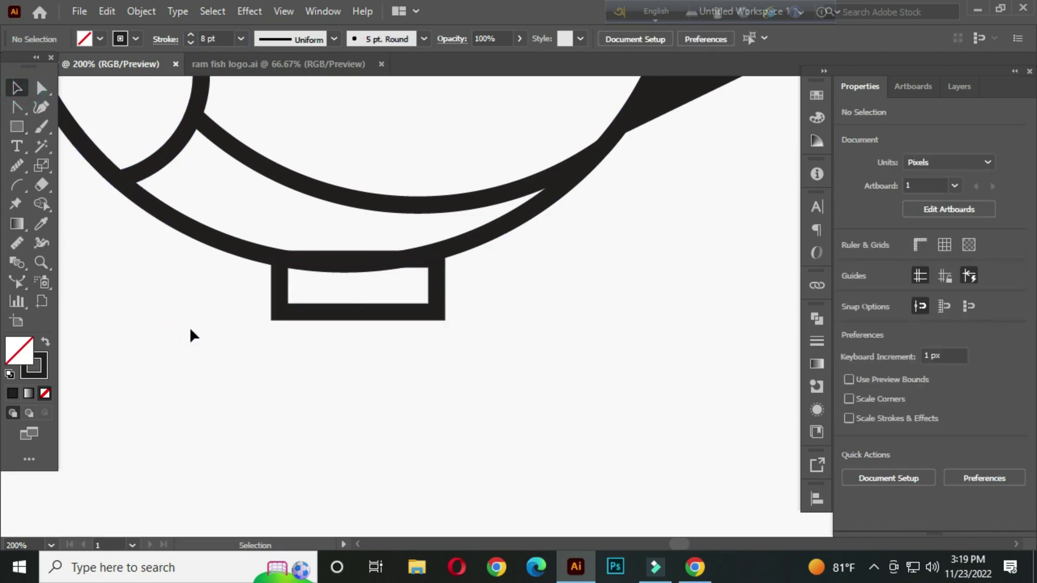
{"action": "left_click_drag", "start_coordinate": [436, 303], "coordinate": [423, 302]}
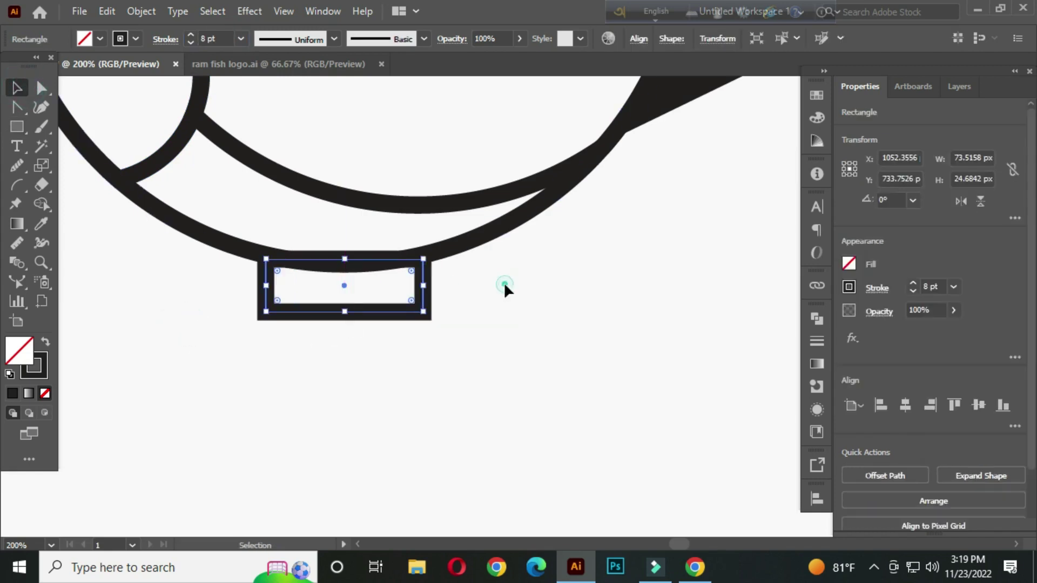
{"action": "left_click", "coordinate": [504, 284]}
{"action": "key", "text": "ctrl+minus"}
{"action": "key", "text": "ctrl+minus"}
{"action": "key", "text": "ctrl+minus"}
{"action": "left_click_drag", "start_coordinate": [528, 273], "coordinate": [467, 382]}
{"action": "key", "text": "ctrl+plus"}
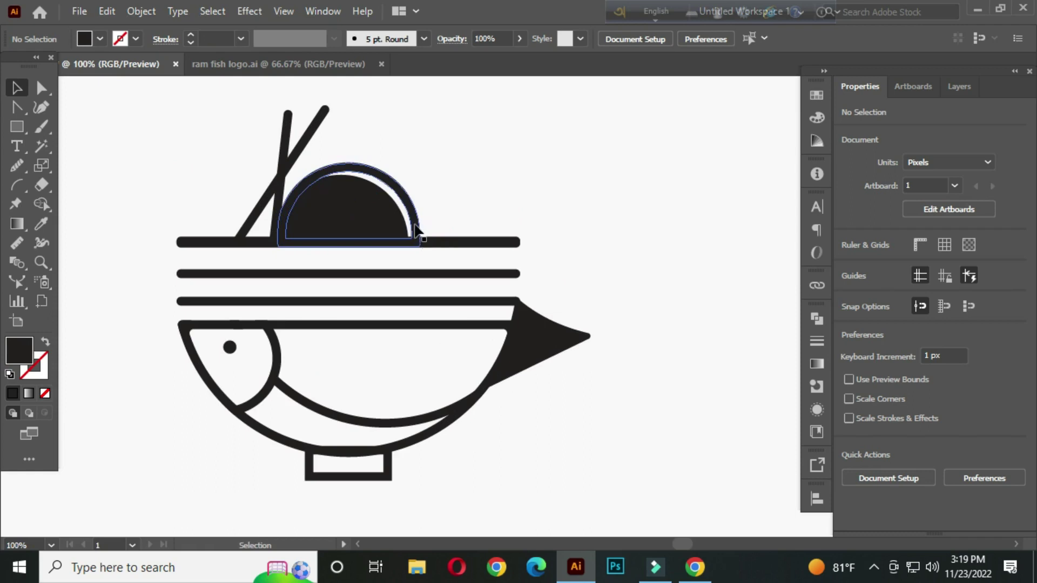
- Bring the half-sun and top line to the front via Arrange > Bring to Front
{"action": "left_click", "coordinate": [394, 197]}
{"action": "left_click", "coordinate": [453, 245], "text": "shift"}
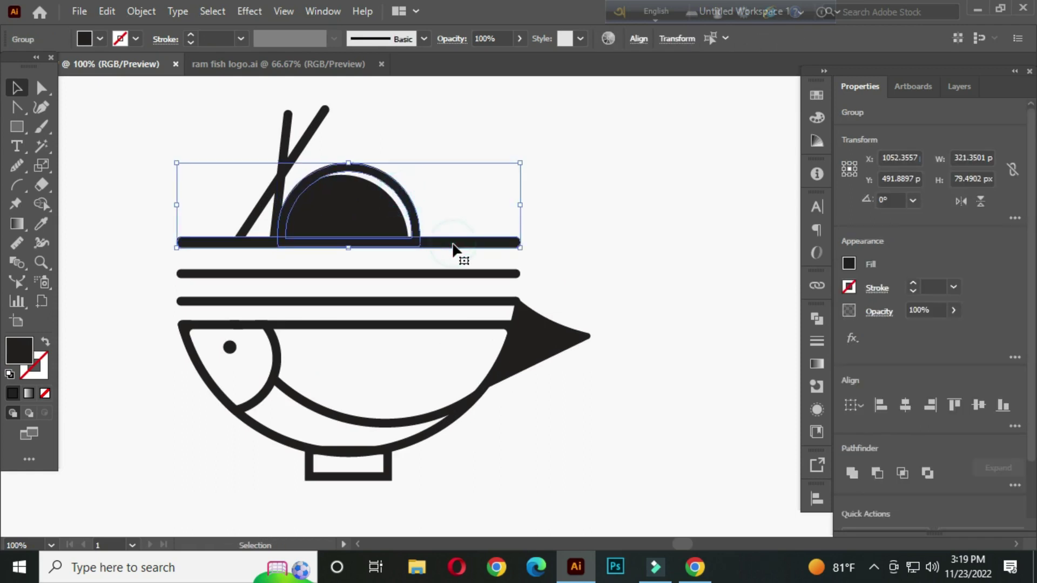
{"action": "right_click", "coordinate": [452, 246]}
{"action": "mouse_move", "coordinate": [507, 449]}
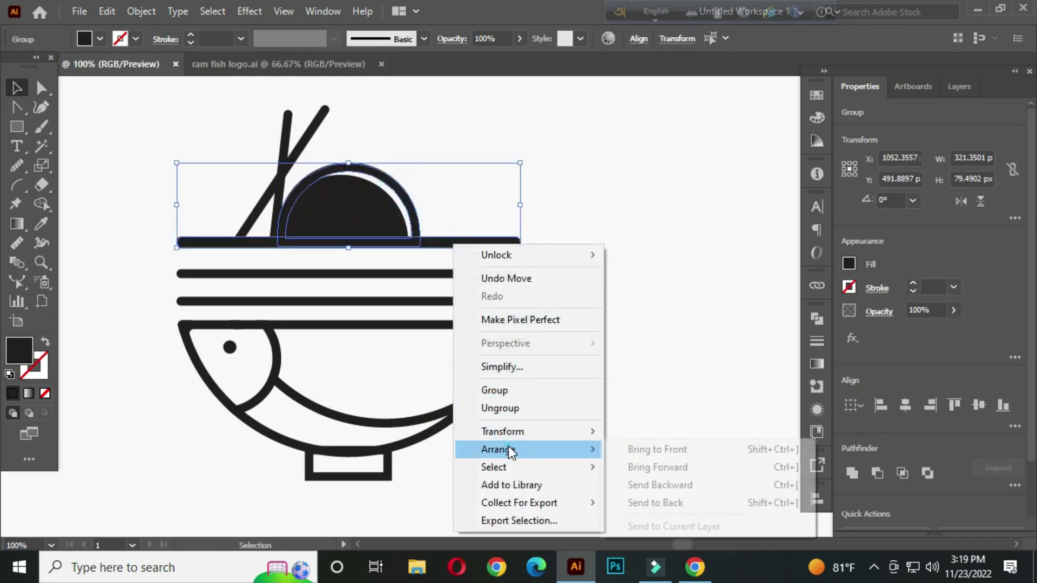
{"action": "left_click", "coordinate": [657, 452]}
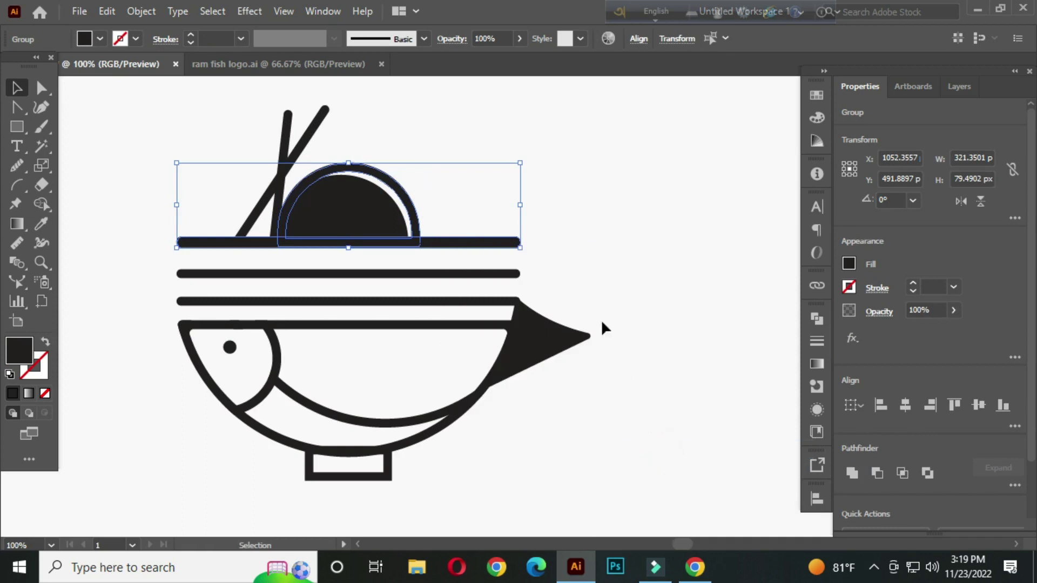
{"action": "left_click", "coordinate": [597, 207]}
- Fill the half-sun with pink ED9BA9 in the Color Picker
{"action": "left_click", "coordinate": [352, 202]}
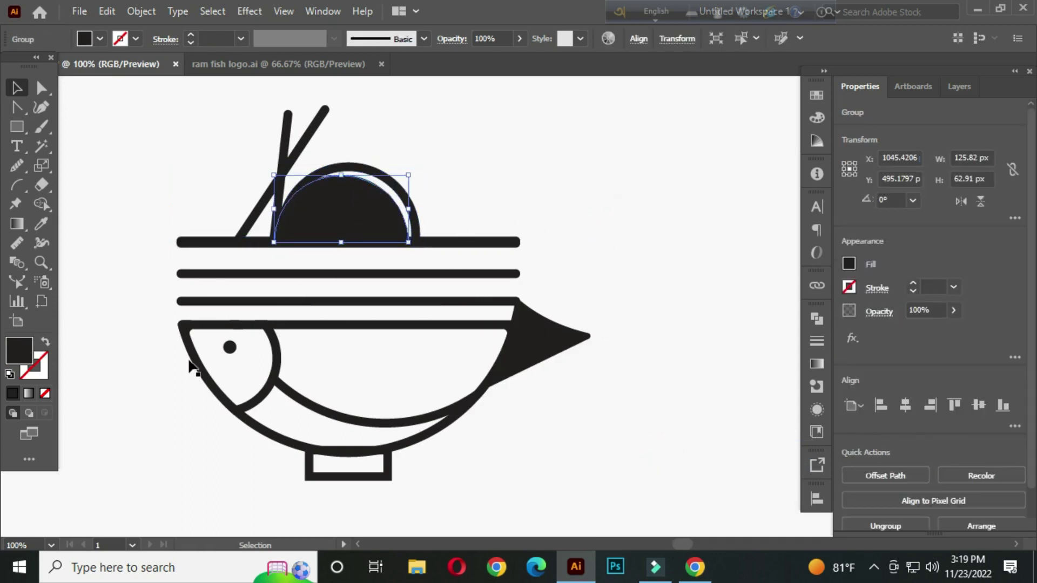
{"action": "double_click", "coordinate": [23, 351]}
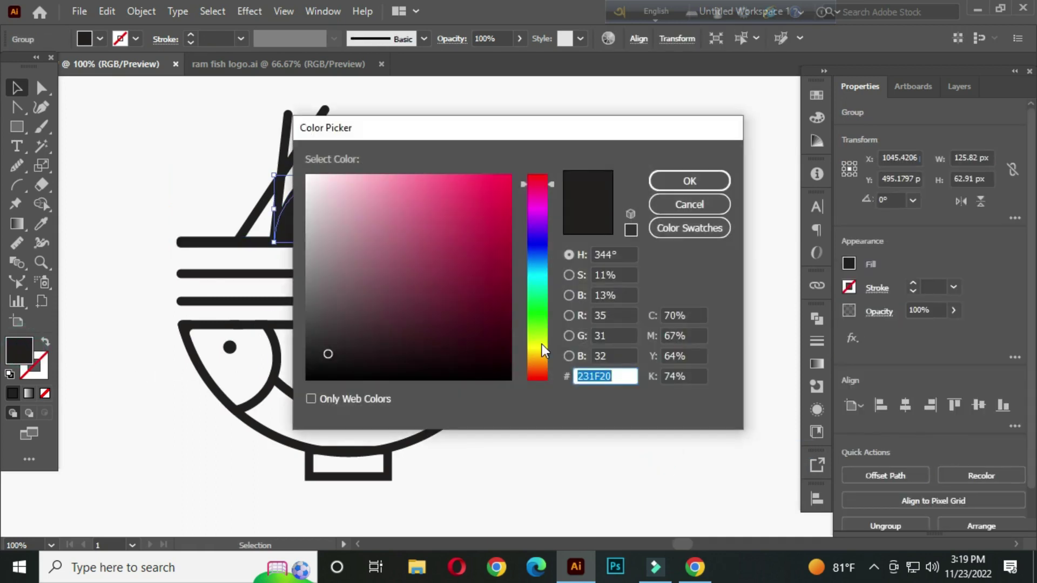
{"action": "type", "text": "ED9B69"}
{"action": "left_click_drag", "start_coordinate": [625, 377], "coordinate": [564, 374]}
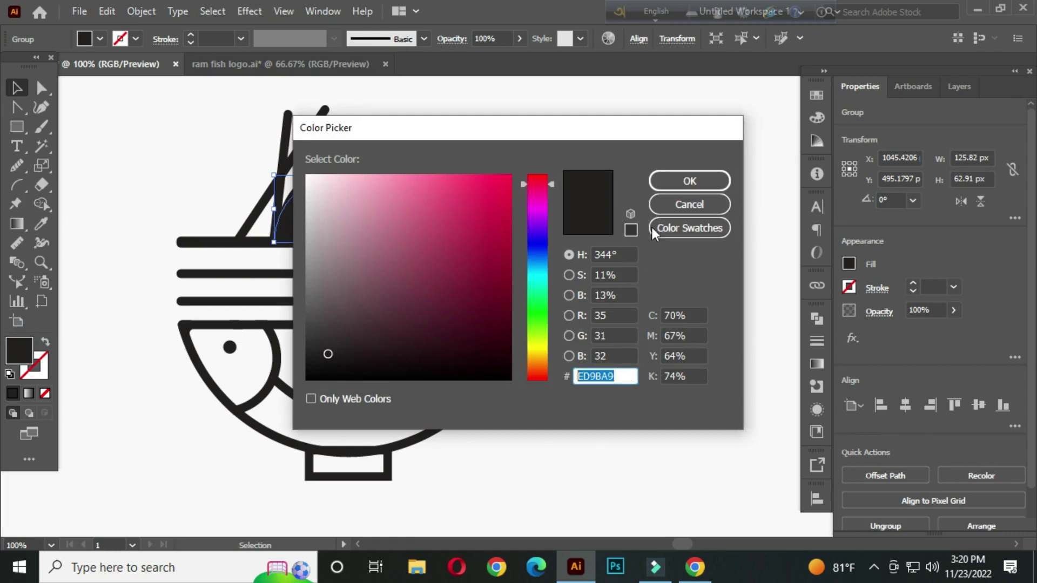
{"action": "left_click", "coordinate": [669, 174]}
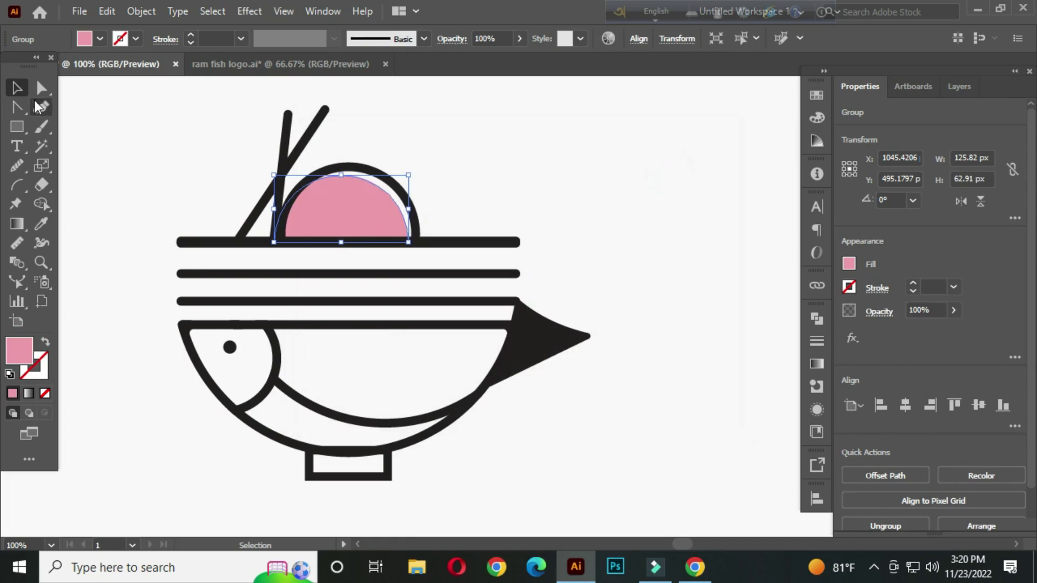
{"action": "left_click", "coordinate": [139, 146]}
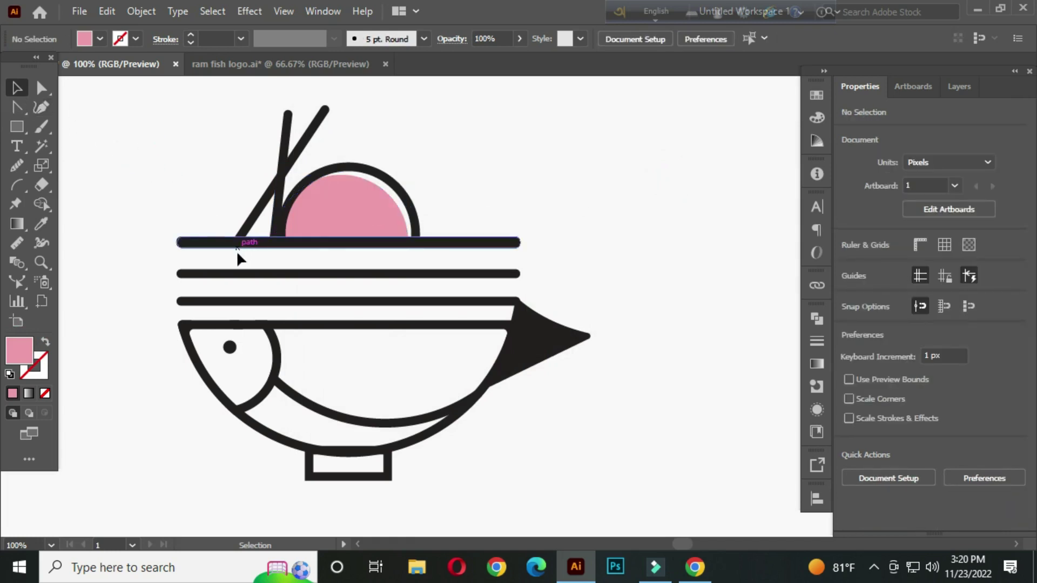
- Expand the bowl's outlined rectangular foot into a plain shape
{"action": "scroll", "coordinate": [402, 319], "scroll_direction": "down", "scroll_amount": 2}
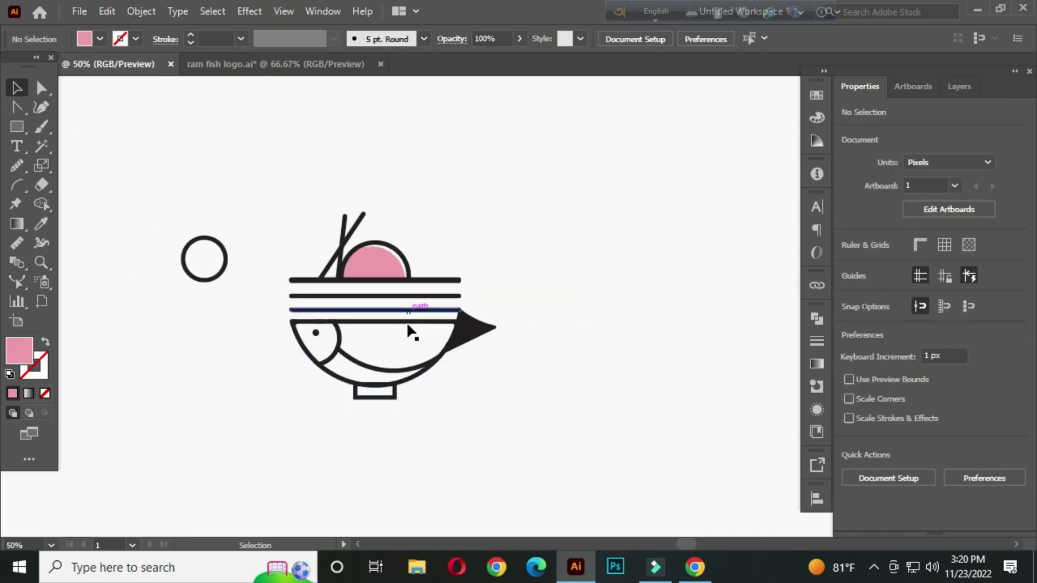
{"action": "left_click_drag", "start_coordinate": [389, 351], "coordinate": [445, 320]}
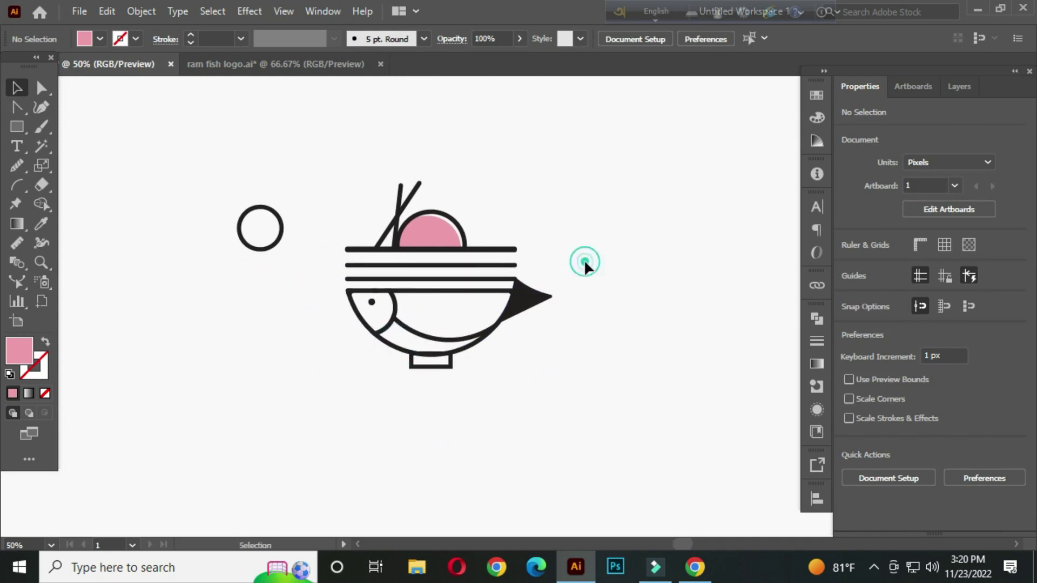
{"action": "left_click_drag", "start_coordinate": [431, 371], "coordinate": [398, 366]}
{"action": "scroll", "coordinate": [398, 366], "scroll_direction": "up", "scroll_amount": 1}
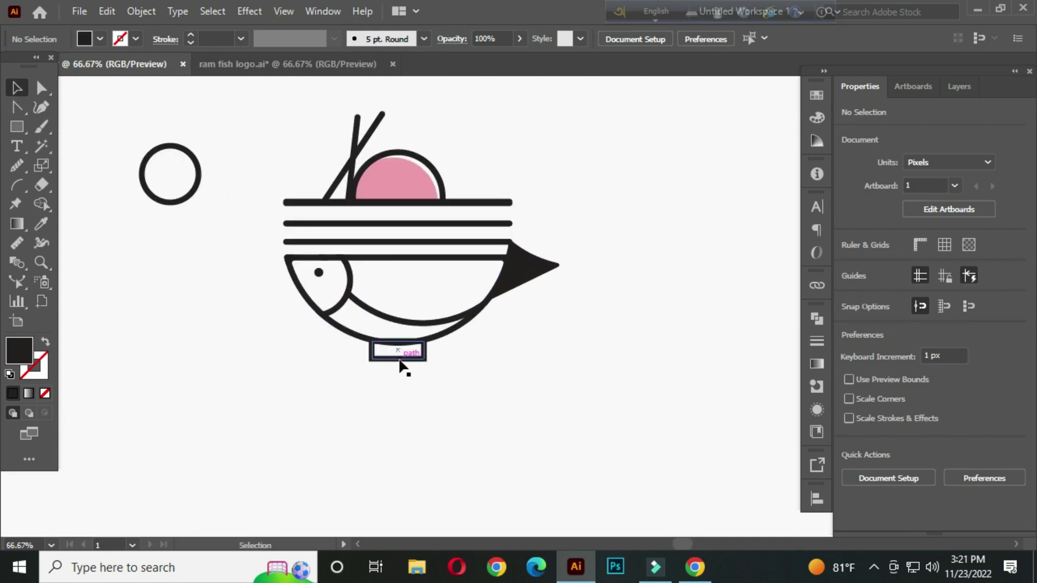
{"action": "left_click", "coordinate": [398, 359]}
{"action": "left_click", "coordinate": [141, 11]}
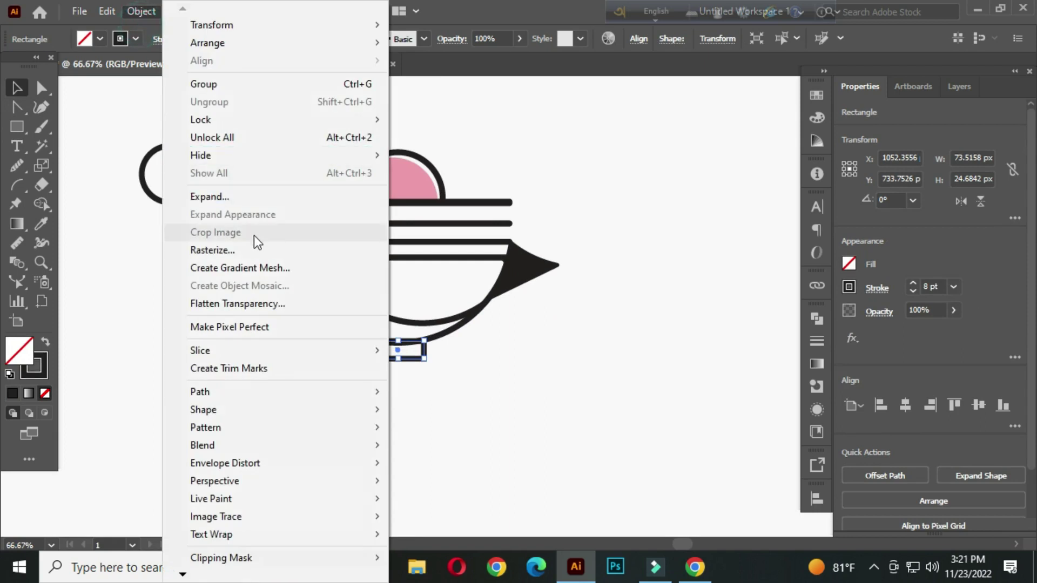
{"action": "left_click", "coordinate": [257, 197]}
{"action": "left_click", "coordinate": [478, 374]}
{"action": "left_click", "coordinate": [602, 304]}
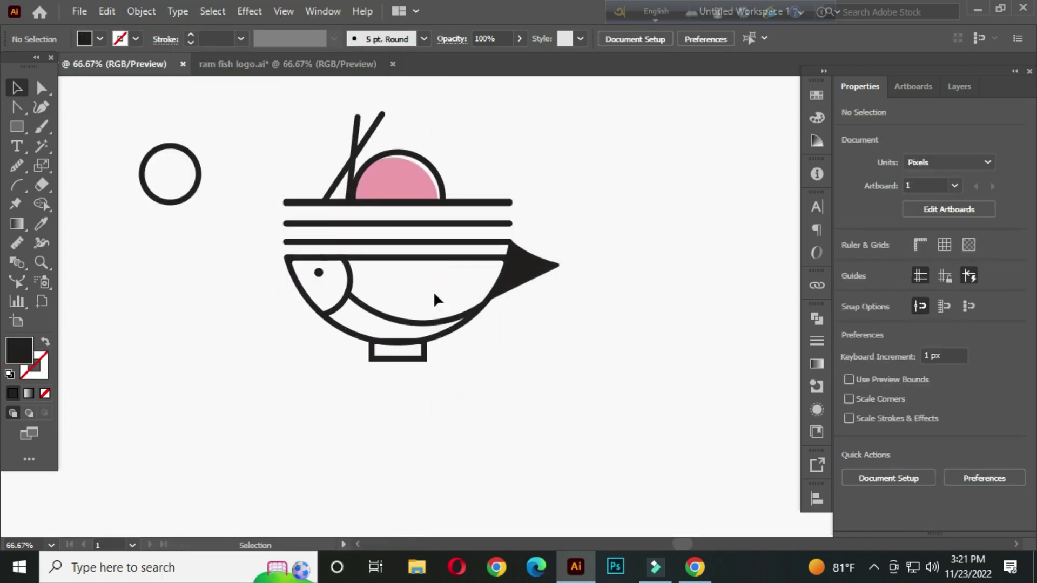
- Give every logo piece except the pink half-sun a 2 pt stroke
{"action": "scroll", "coordinate": [429, 272], "scroll_direction": "down", "scroll_amount": 1}
{"action": "left_click_drag", "start_coordinate": [304, 124], "coordinate": [559, 381]}
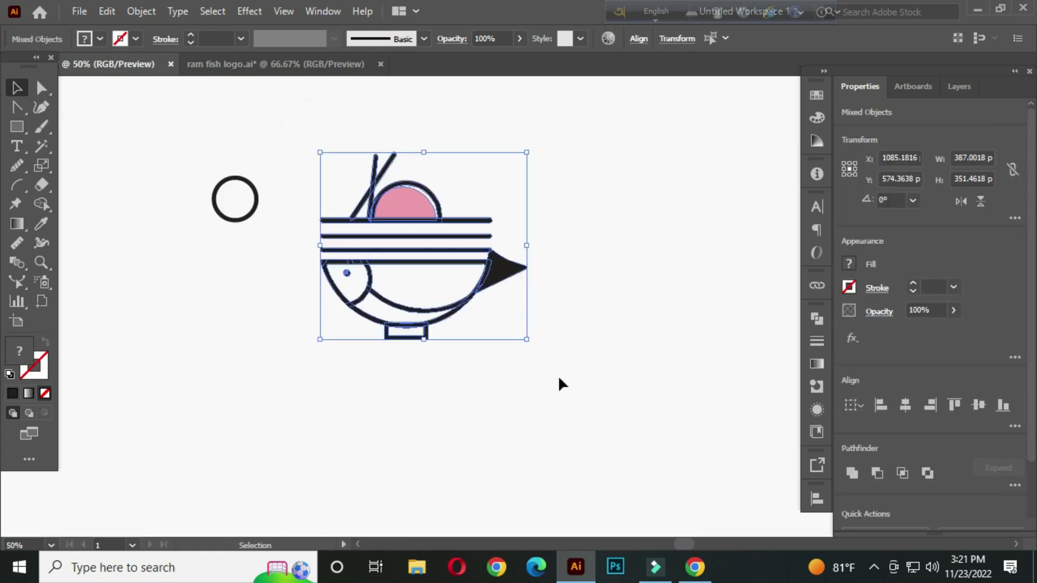
{"action": "left_click", "coordinate": [407, 202], "text": "shift"}
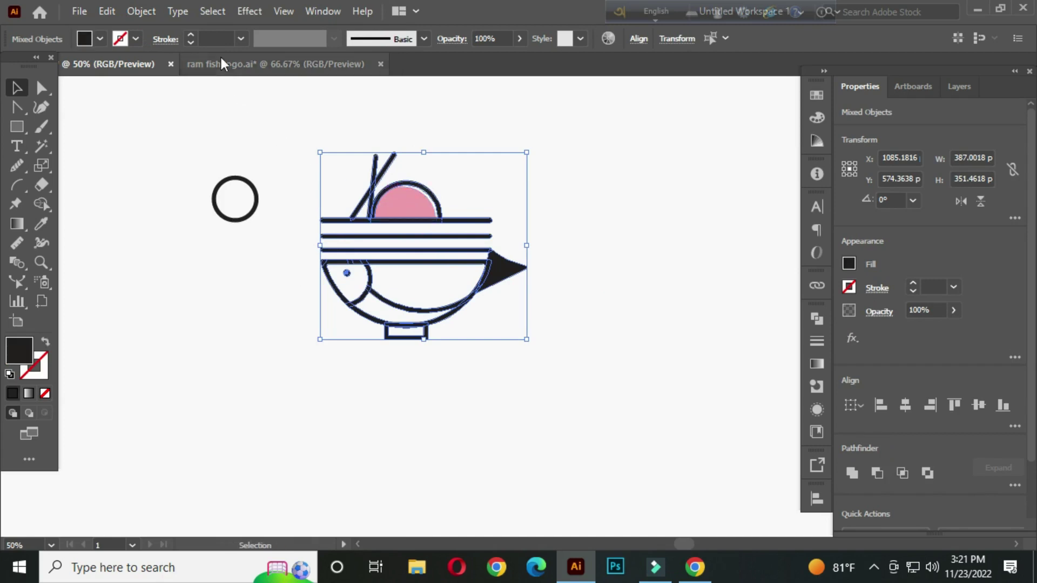
{"action": "left_click", "coordinate": [216, 38]}
{"action": "key", "text": "Up"}
{"action": "key", "text": "Up"}
{"action": "key", "text": "Up"}
{"action": "key", "text": "Up"}
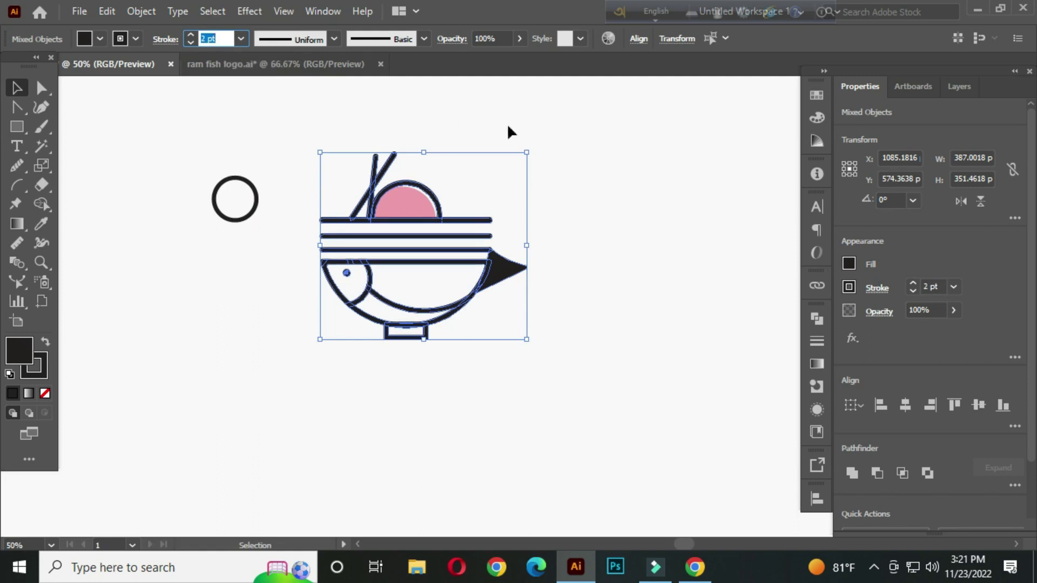
{"action": "left_click", "coordinate": [587, 202]}
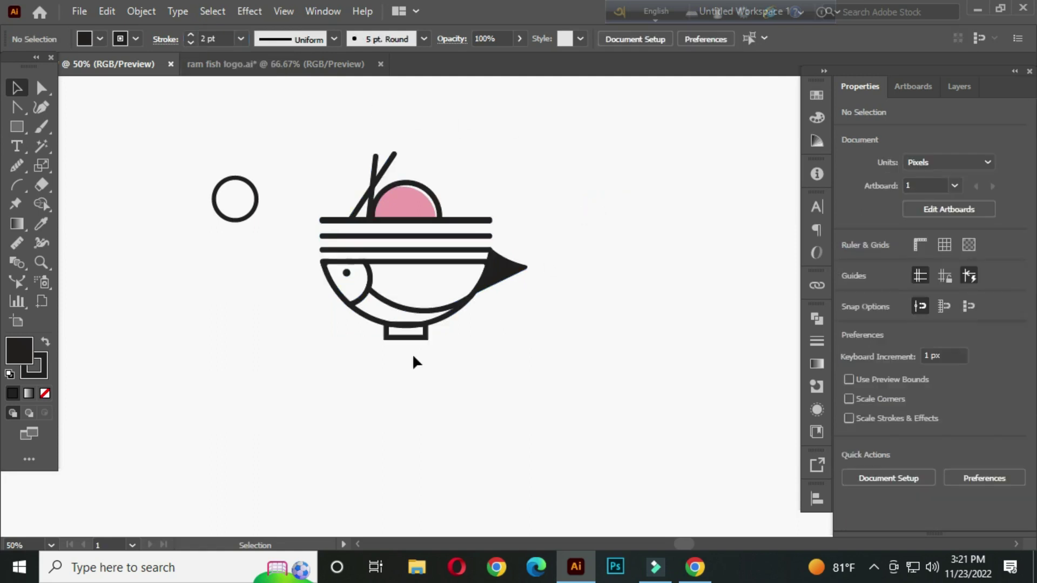